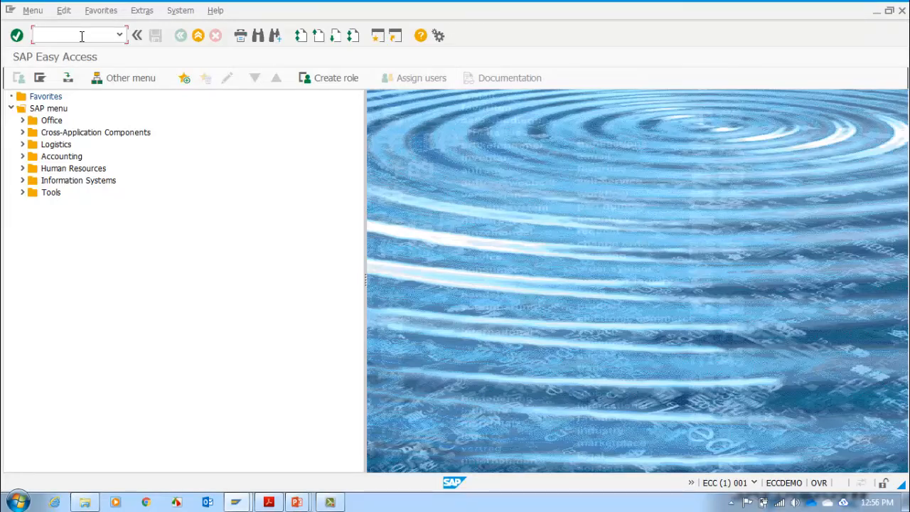
{"action": "type", "text": "rz04"}
{"action": "key", "text": "Return"}
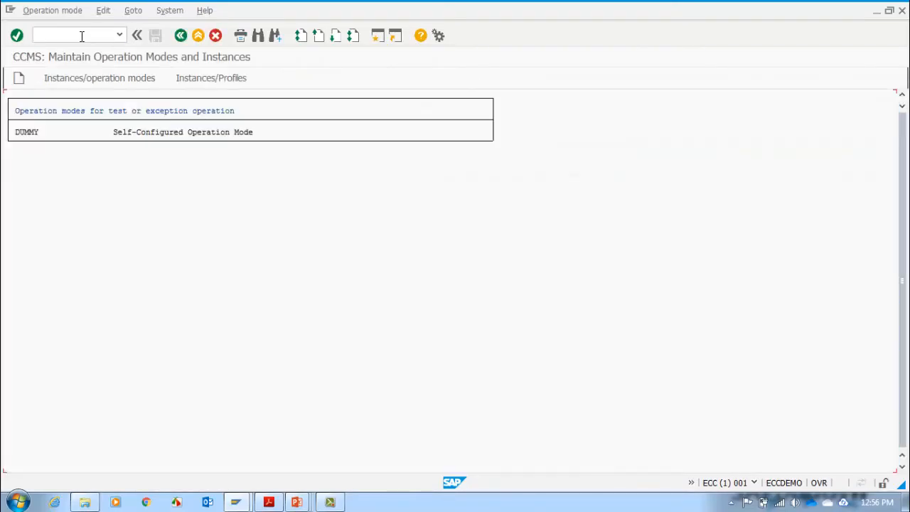
{"action": "left_click", "coordinate": [180, 36]}
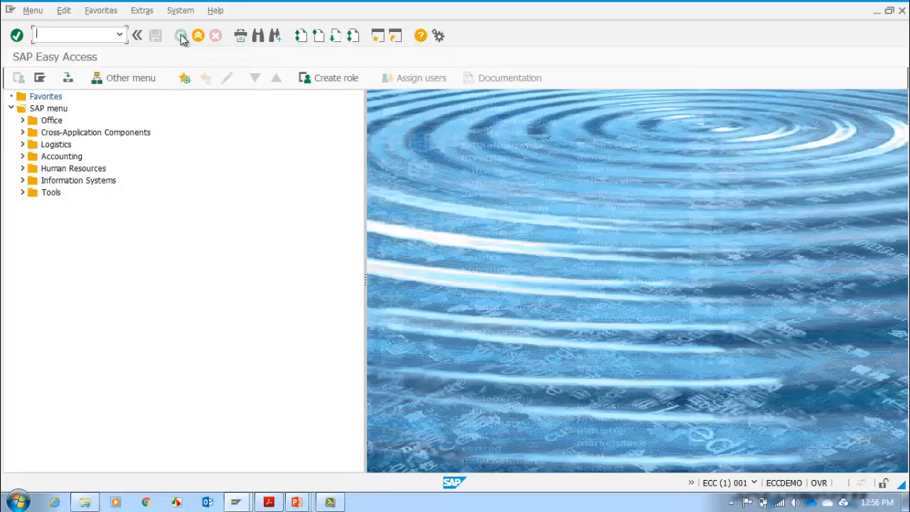
Open RZ04 - Operation Modes/Instances from the Configuration folder of CCMS under Tools in the SAP menu tree
{"action": "left_click", "coordinate": [23, 193]}
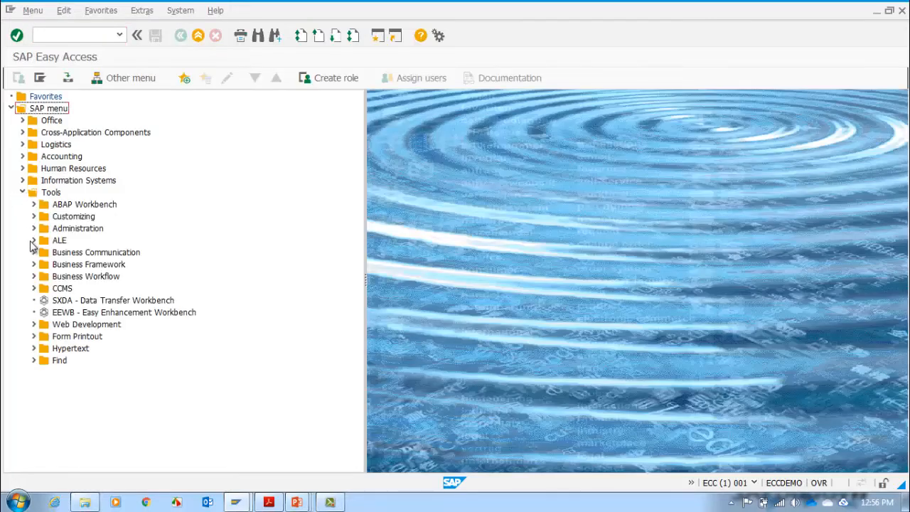
{"action": "left_click", "coordinate": [34, 288]}
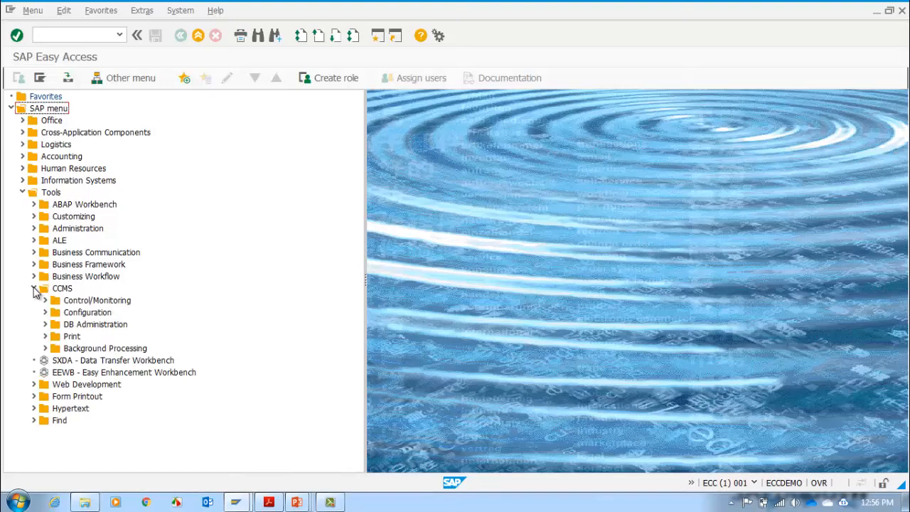
{"action": "left_click", "coordinate": [44, 313]}
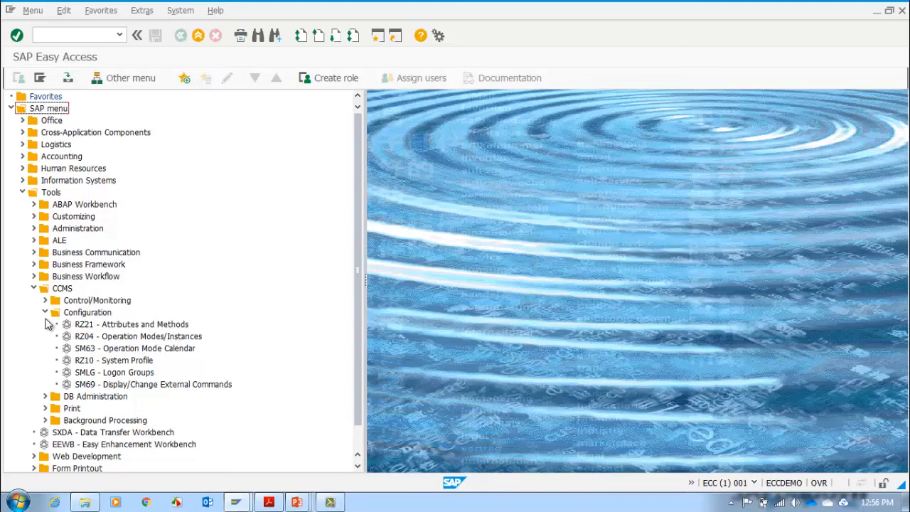
{"action": "double_click", "coordinate": [84, 338]}
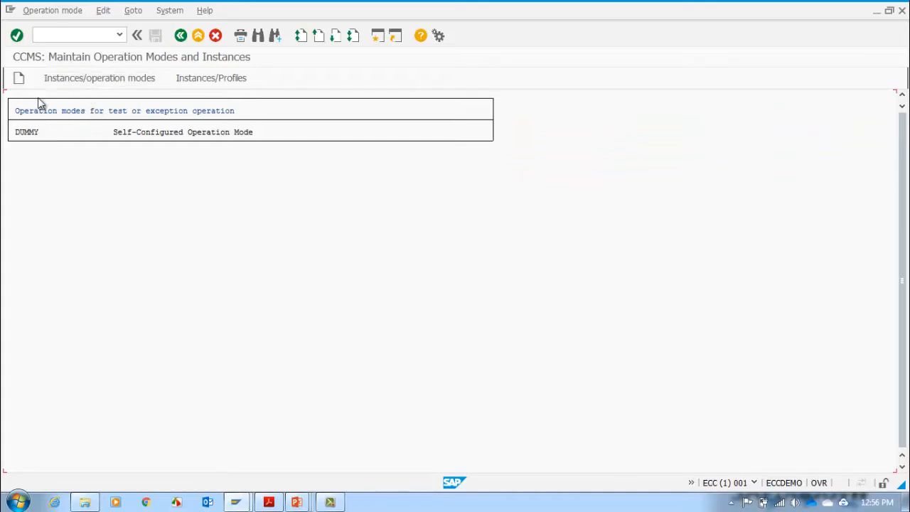
Create and save an operation mode named Z_DAY with the short description "Operation Mode Day"
{"action": "left_click", "coordinate": [19, 80]}
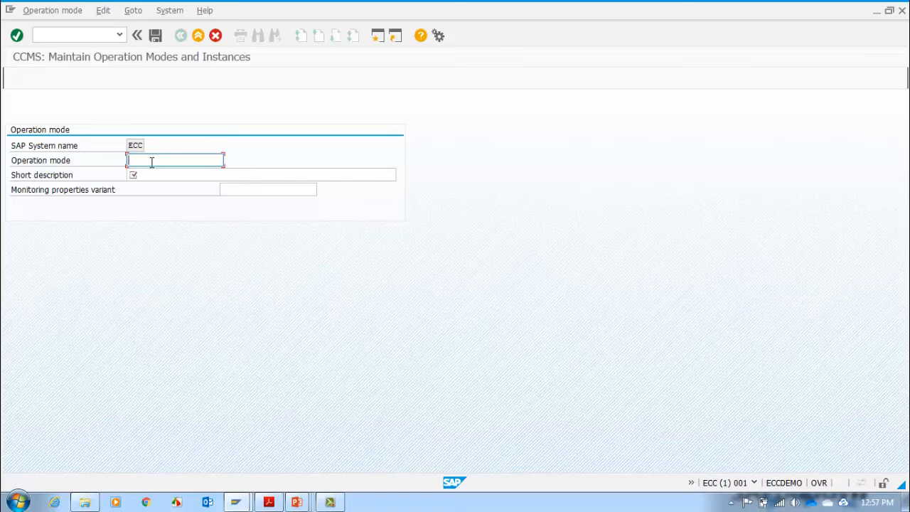
{"action": "type", "text": "Z_DAY"}
{"action": "left_click", "coordinate": [158, 173]}
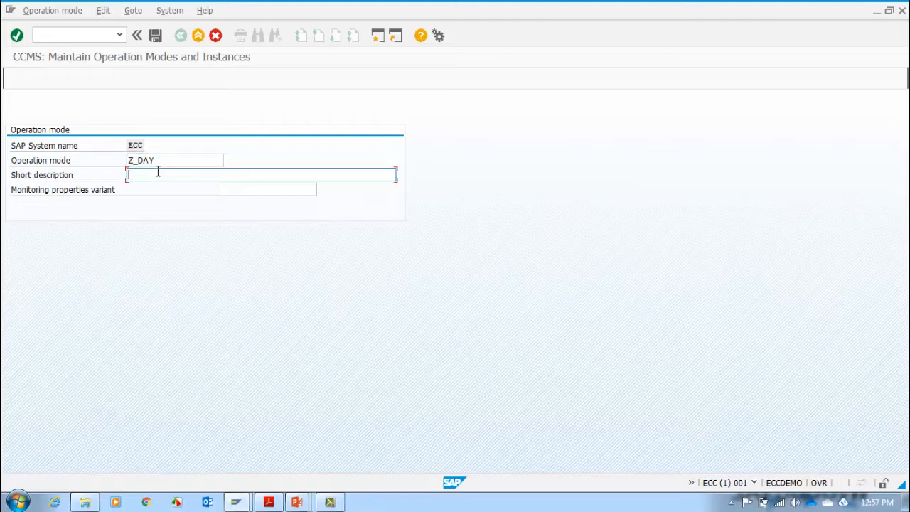
{"action": "type", "text": "Operation Mode Day"}
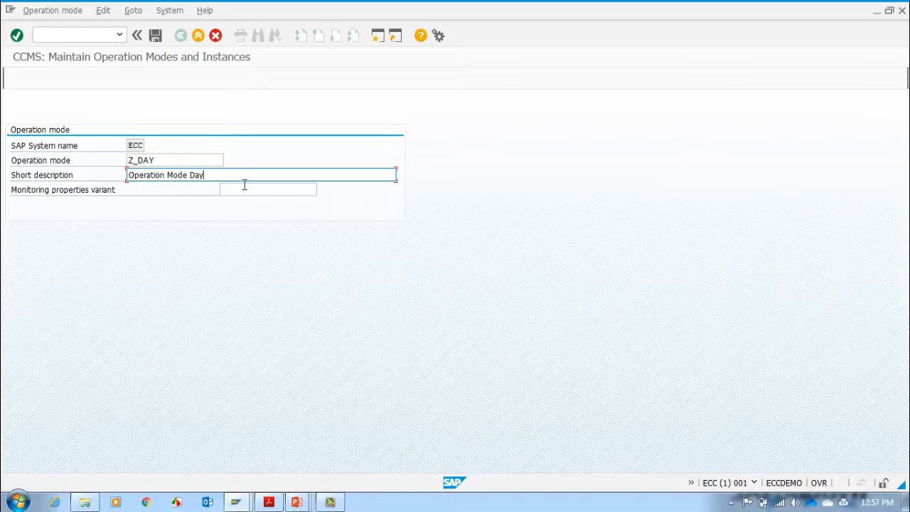
{"action": "left_click", "coordinate": [155, 36]}
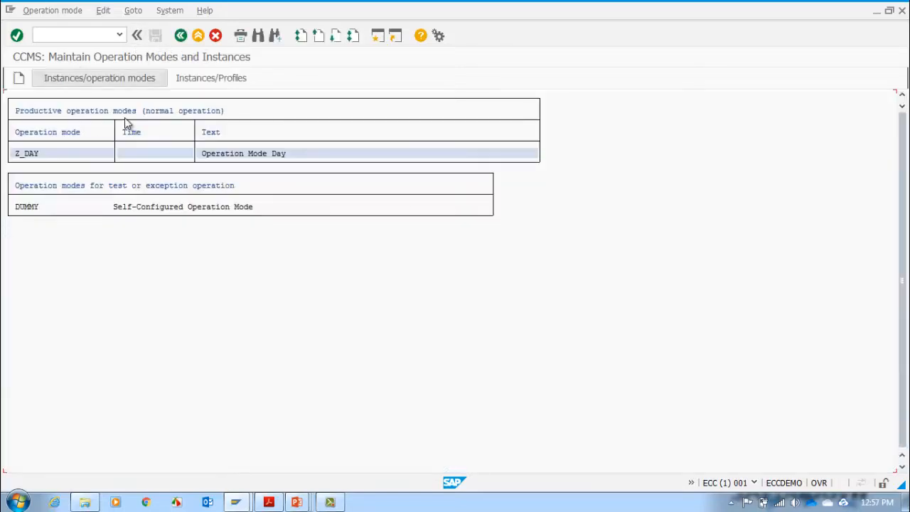
Create and save an operation mode named Z_NIGHT with the short description "Operation Mode Night"
{"action": "left_click", "coordinate": [18, 78]}
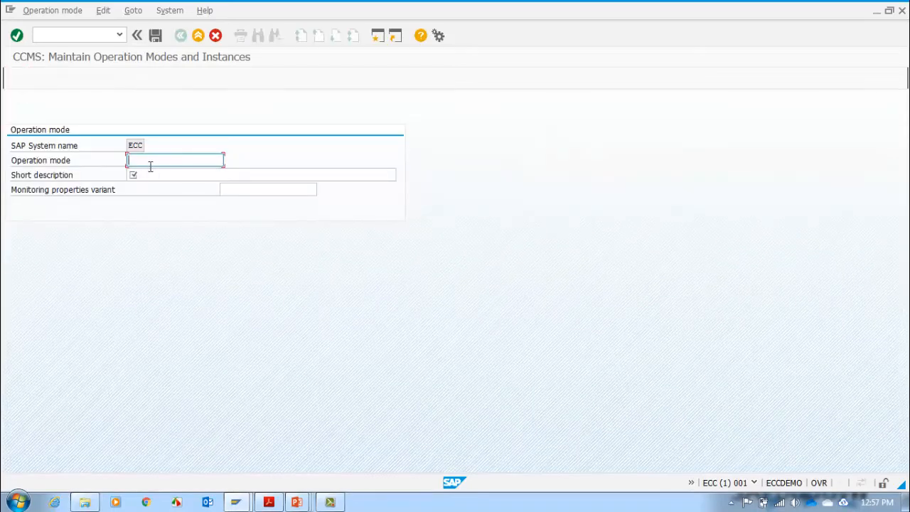
{"action": "type", "text": "Z_NIGHT"}
{"action": "key", "text": "Tab"}
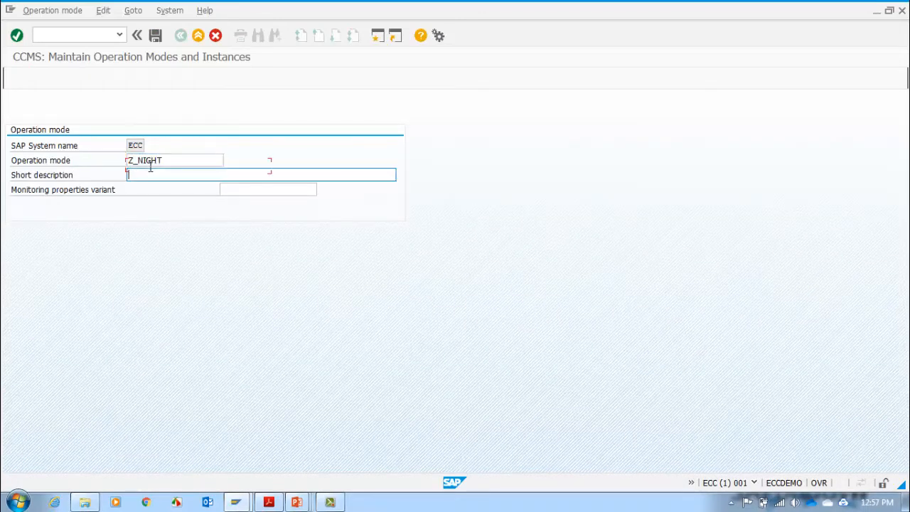
{"action": "type", "text": "o"}
{"action": "key", "text": "BackSpace"}
{"action": "type", "text": "Operation Mode Night"}
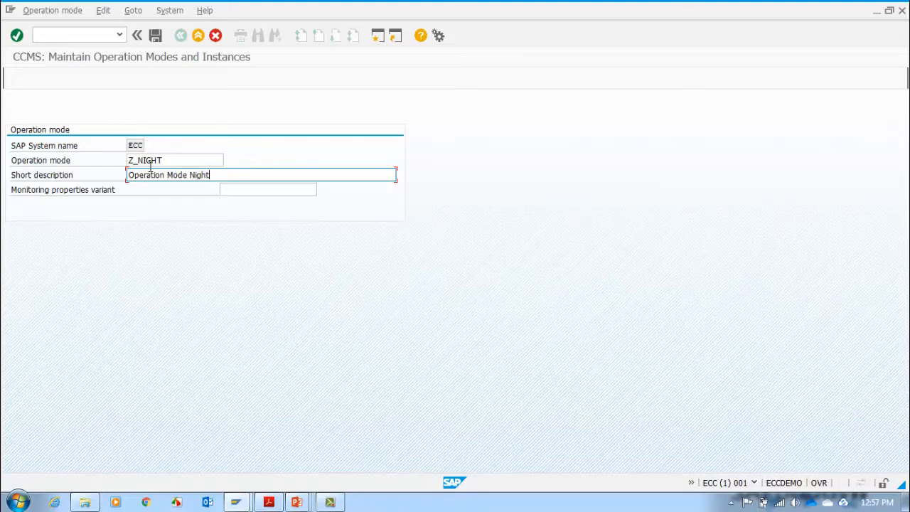
{"action": "left_click", "coordinate": [154, 35]}
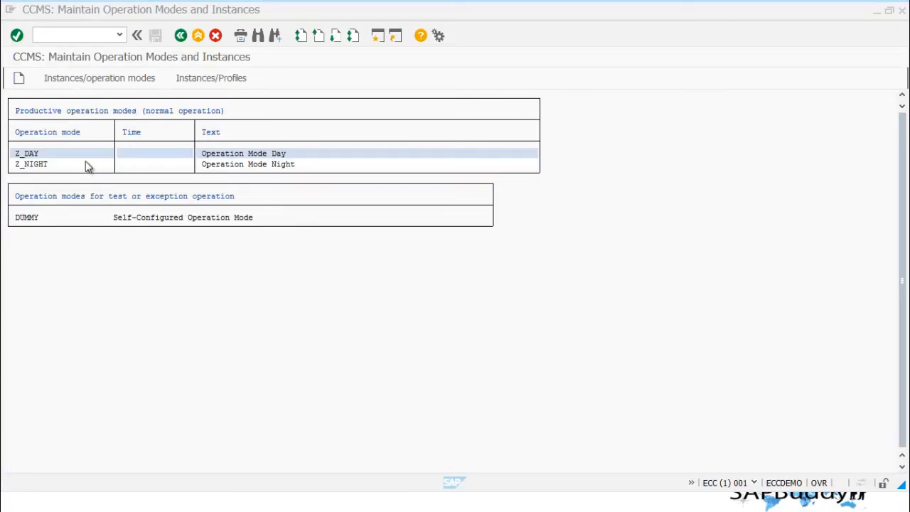
Show the instances with their operation modes and generate new instances based on the current status
{"action": "left_click", "coordinate": [98, 79]}
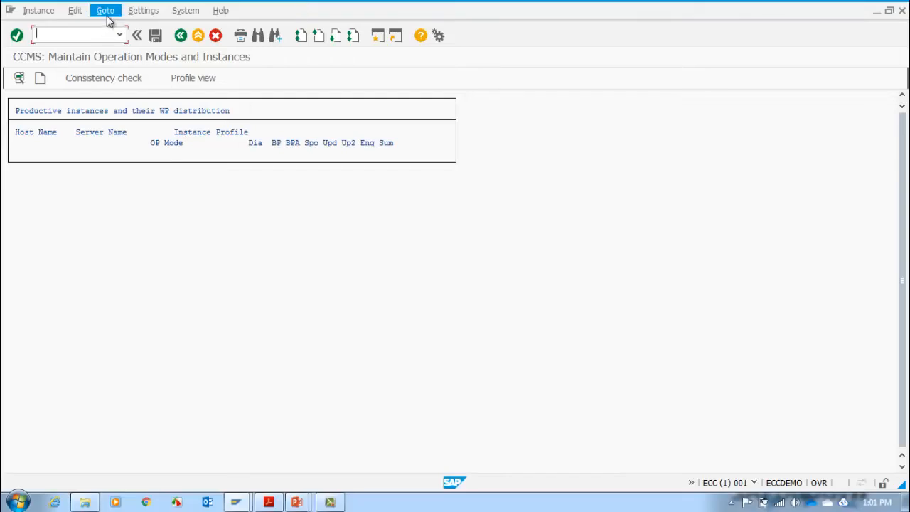
{"action": "left_click", "coordinate": [106, 14]}
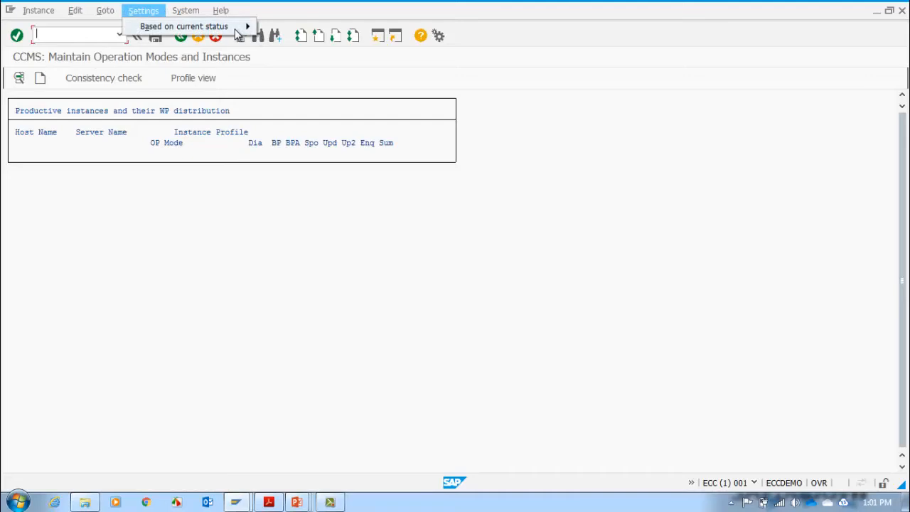
{"action": "mouse_move", "coordinate": [235, 32]}
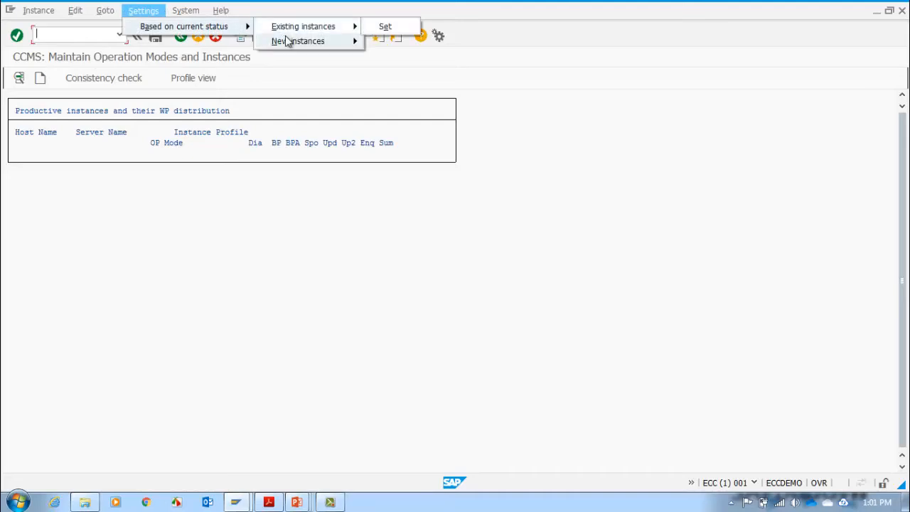
{"action": "mouse_move", "coordinate": [287, 45]}
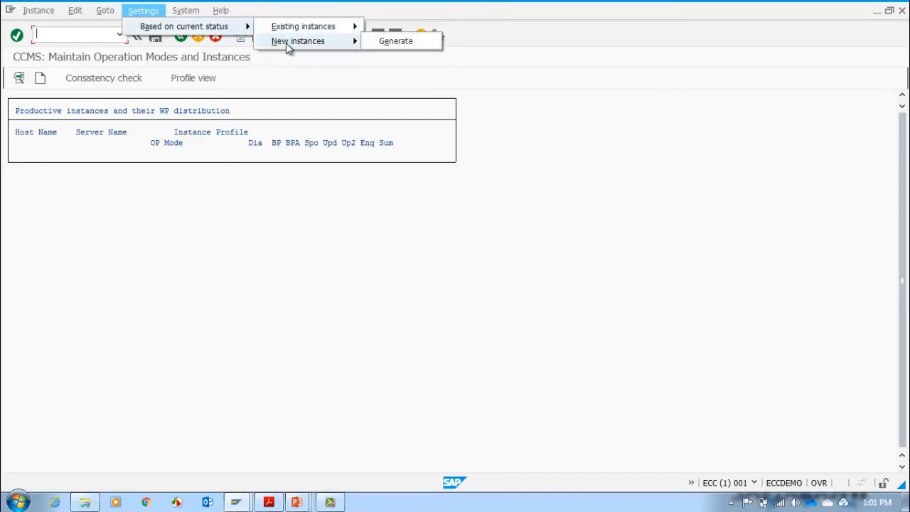
{"action": "left_click", "coordinate": [395, 41]}
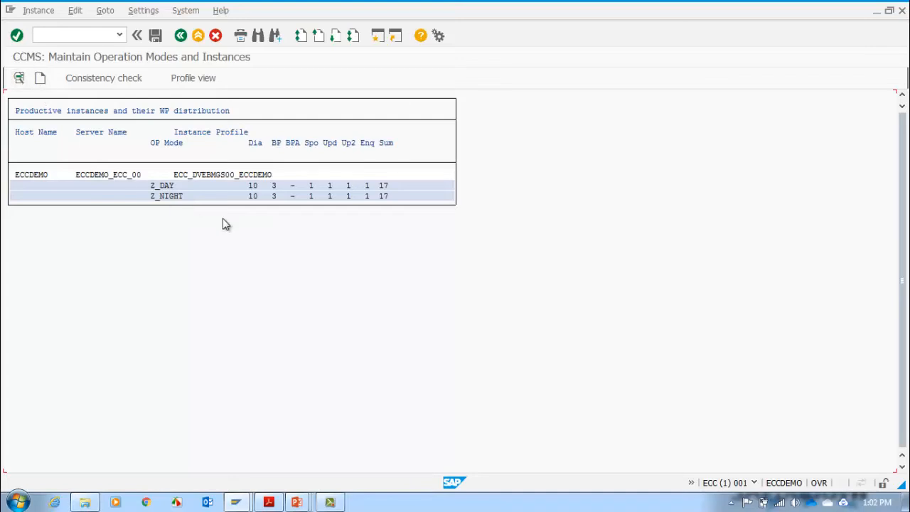
Review Z_DAY's work process distribution, and set Z_NIGHT's distribution to 7 background and 6 dialog work processes and save it
{"action": "double_click", "coordinate": [193, 189]}
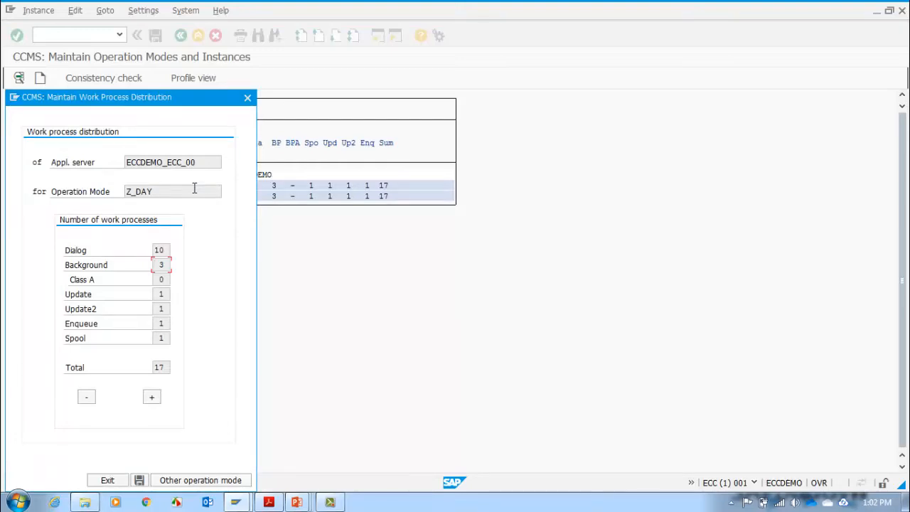
{"action": "left_click", "coordinate": [247, 98]}
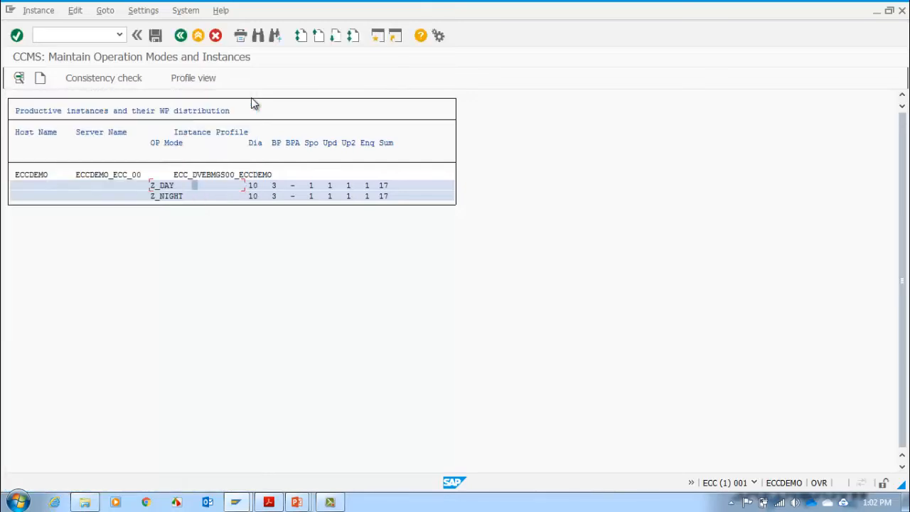
{"action": "double_click", "coordinate": [169, 199]}
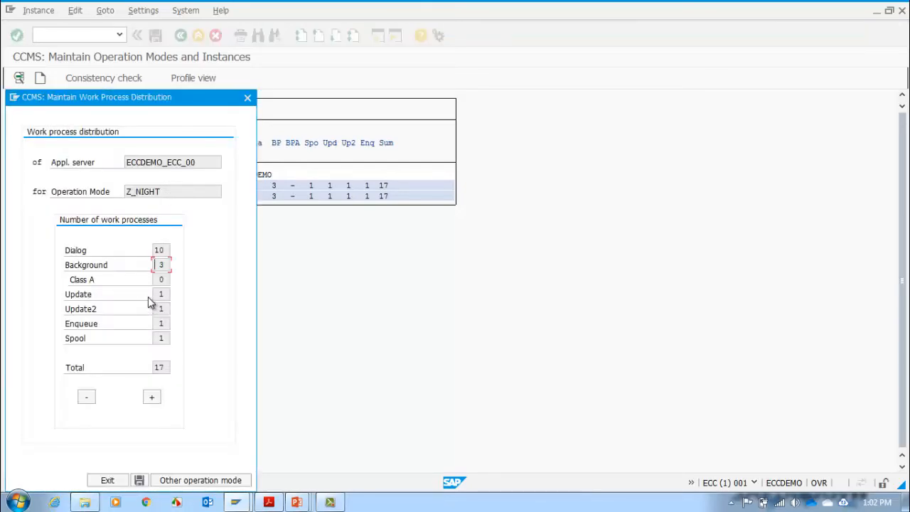
{"action": "left_click", "coordinate": [165, 250]}
{"action": "left_click", "coordinate": [152, 397]}
{"action": "left_click", "coordinate": [153, 396]}
{"action": "left_click", "coordinate": [154, 398]}
{"action": "left_click", "coordinate": [153, 398]}
{"action": "left_click", "coordinate": [139, 480]}
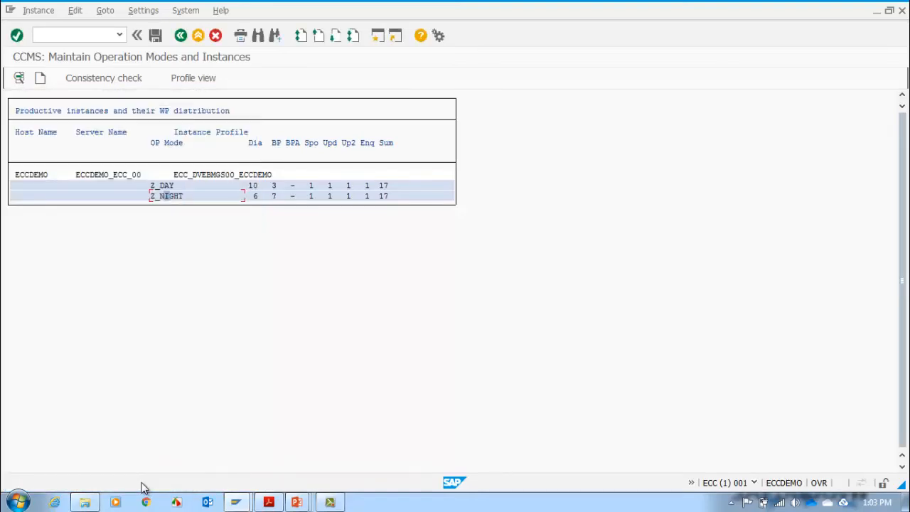
Compare the dialog and background work processes of Z_DAY and Z_NIGHT and save the production instance data
{"action": "left_click", "coordinate": [285, 186]}
{"action": "left_click", "coordinate": [276, 186]}
{"action": "left_click", "coordinate": [255, 198]}
{"action": "left_click", "coordinate": [274, 198]}
{"action": "left_click", "coordinate": [159, 42]}
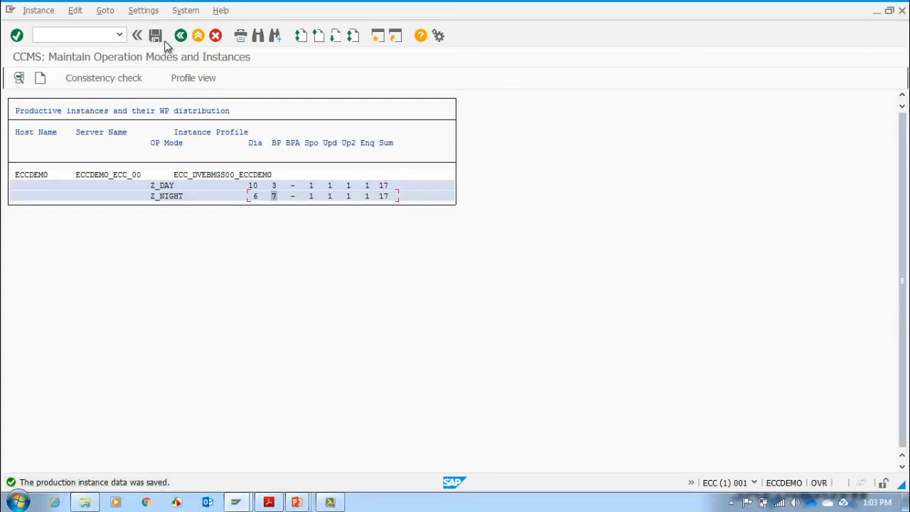
Reopen the instances view from the operation mode list to check the saved work process distribution, and return to the list
{"action": "left_click", "coordinate": [180, 37]}
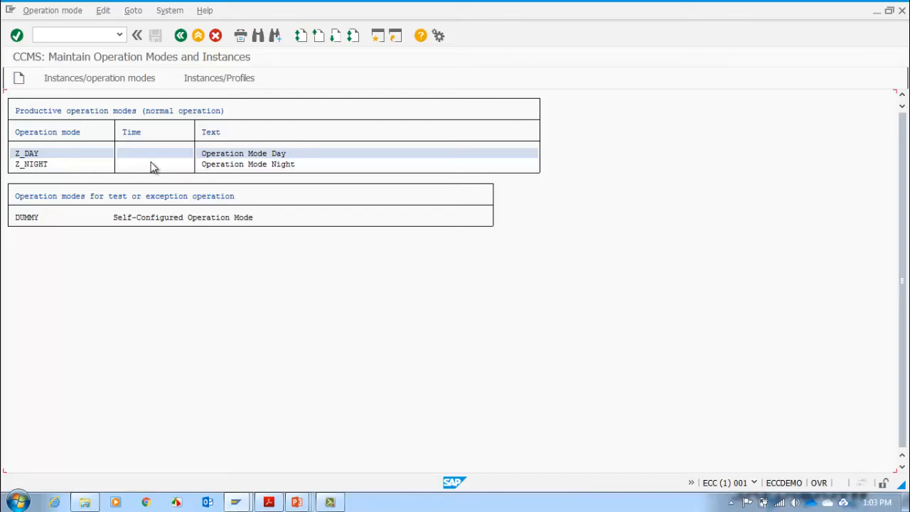
{"action": "left_click", "coordinate": [57, 84]}
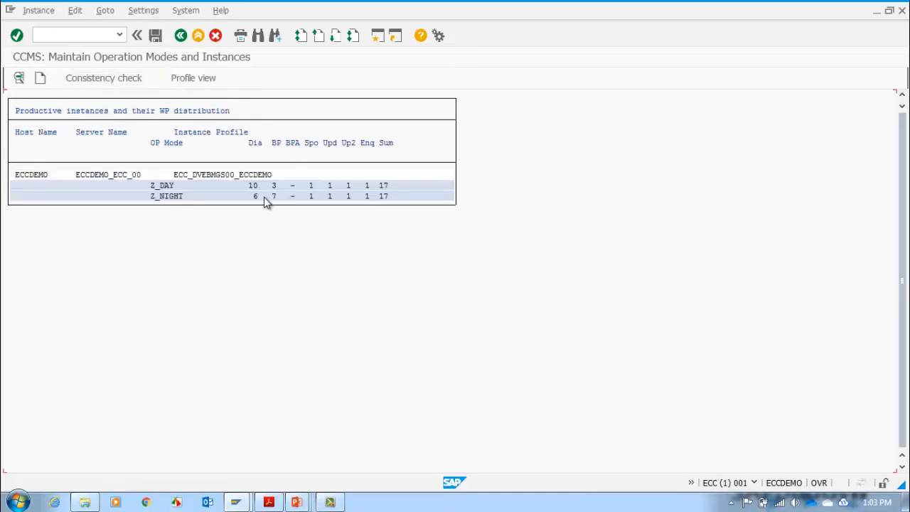
{"action": "left_click", "coordinate": [181, 35]}
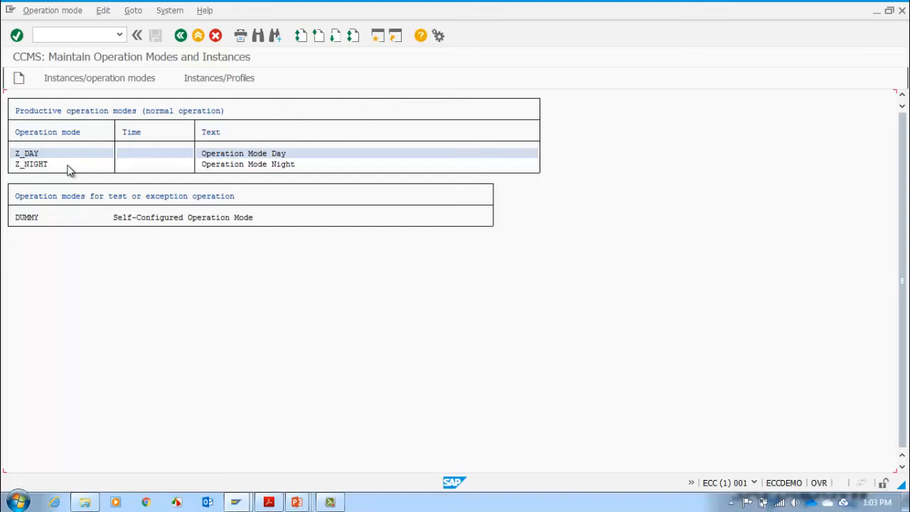
Open SM63 - Operation Mode Calendar from the SAP menu tree and start changing the operation mode set for normal operation (24 hr)
{"action": "left_click", "coordinate": [180, 39]}
{"action": "left_click", "coordinate": [92, 372]}
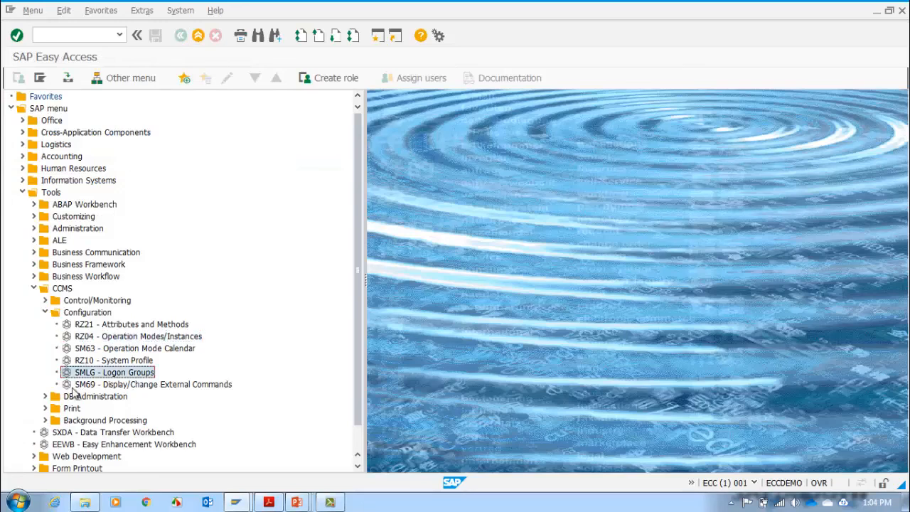
{"action": "left_click", "coordinate": [131, 350]}
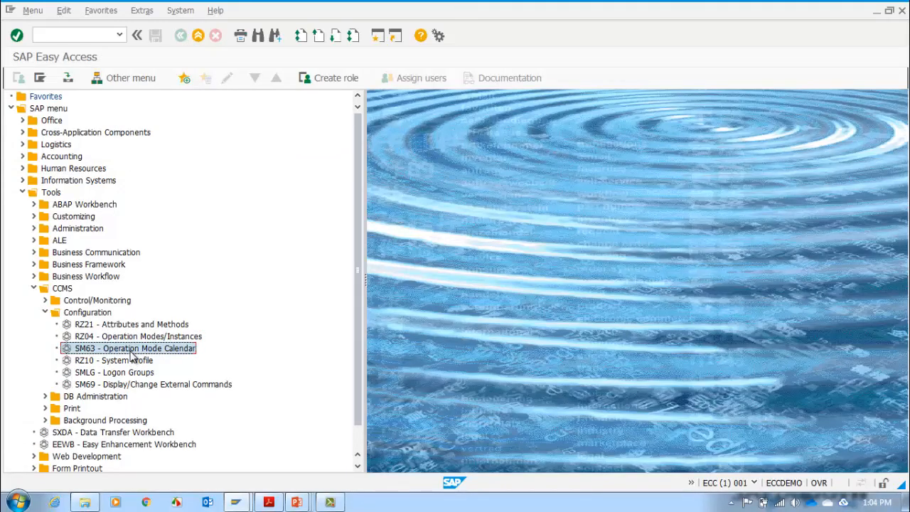
{"action": "double_click", "coordinate": [131, 352]}
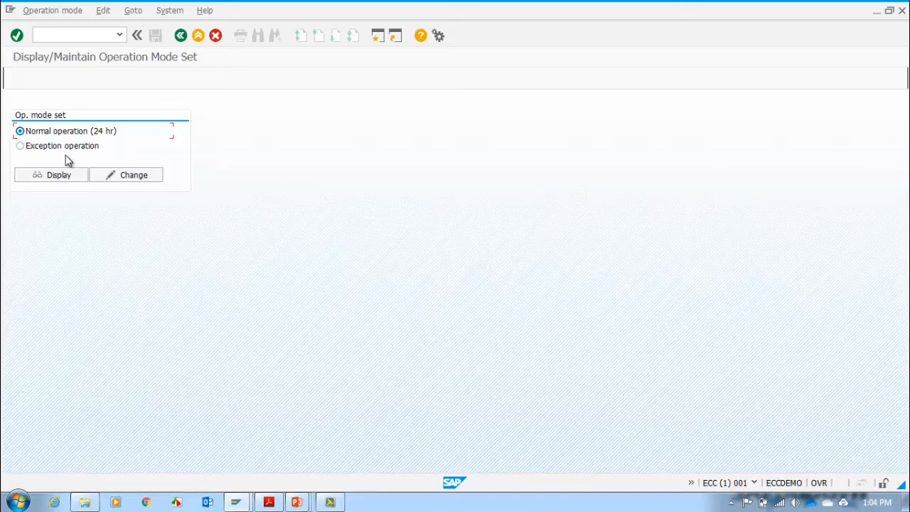
{"action": "left_click", "coordinate": [126, 176]}
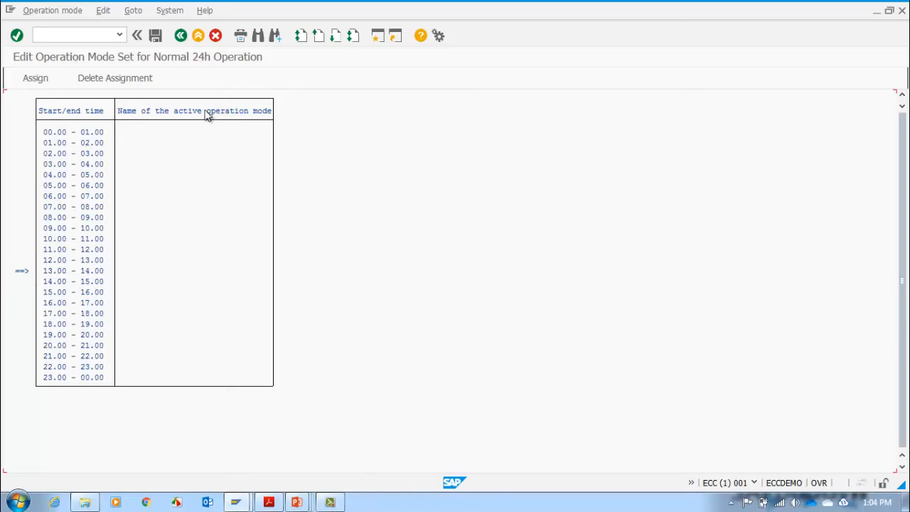
Assign the Z_NIGHT operation mode to the hourly slots from 00.00 to 08.00 in the normal operation set
{"action": "left_click", "coordinate": [162, 133]}
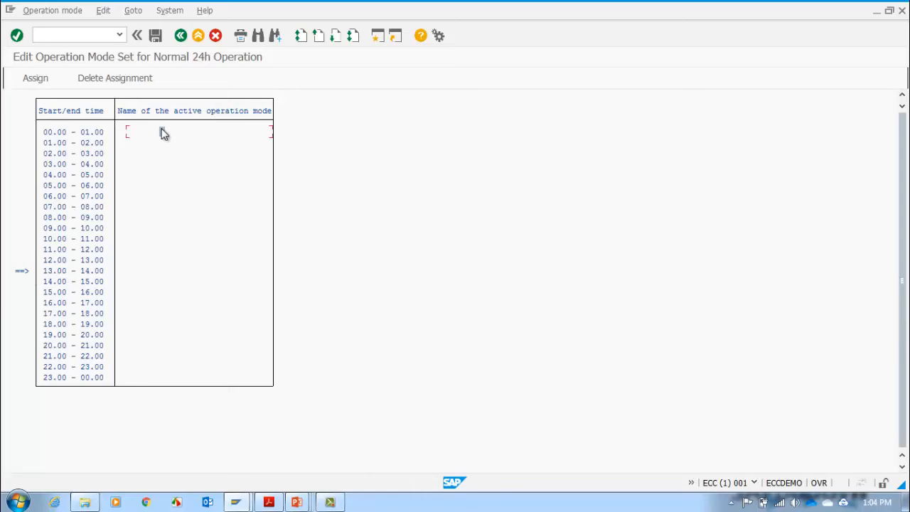
{"action": "left_click", "coordinate": [86, 136]}
{"action": "left_click", "coordinate": [86, 144]}
{"action": "left_click", "coordinate": [83, 153]}
{"action": "left_click", "coordinate": [84, 167]}
{"action": "left_click", "coordinate": [85, 175]}
{"action": "left_click", "coordinate": [84, 186]}
{"action": "left_click", "coordinate": [87, 196]}
{"action": "left_click", "coordinate": [89, 207]}
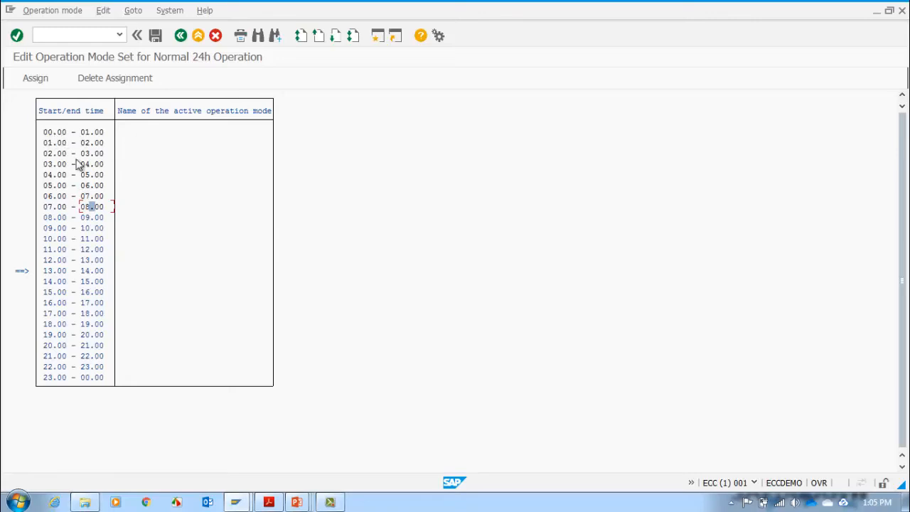
{"action": "left_click", "coordinate": [35, 85]}
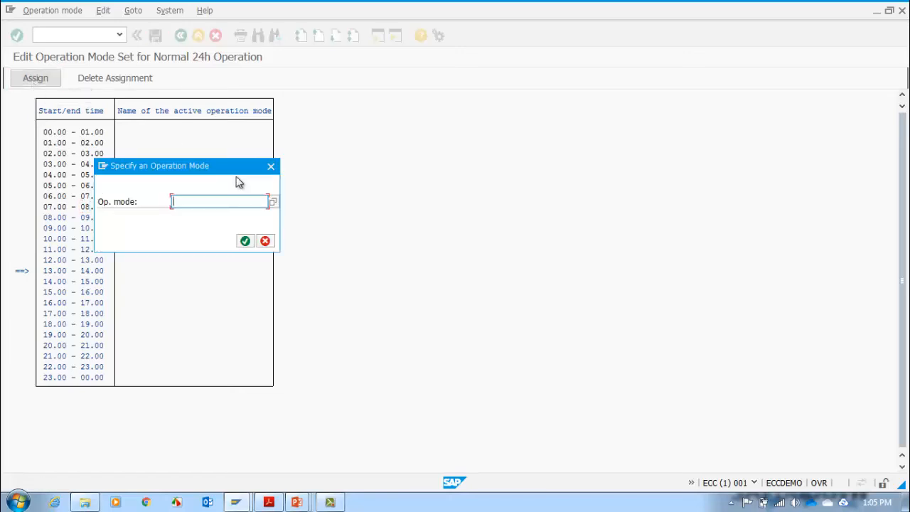
{"action": "left_click", "coordinate": [273, 204]}
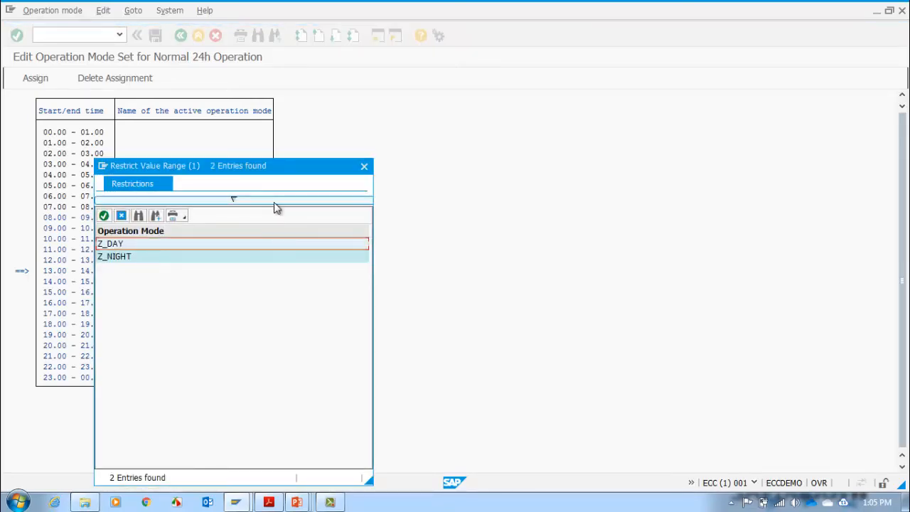
{"action": "double_click", "coordinate": [133, 259]}
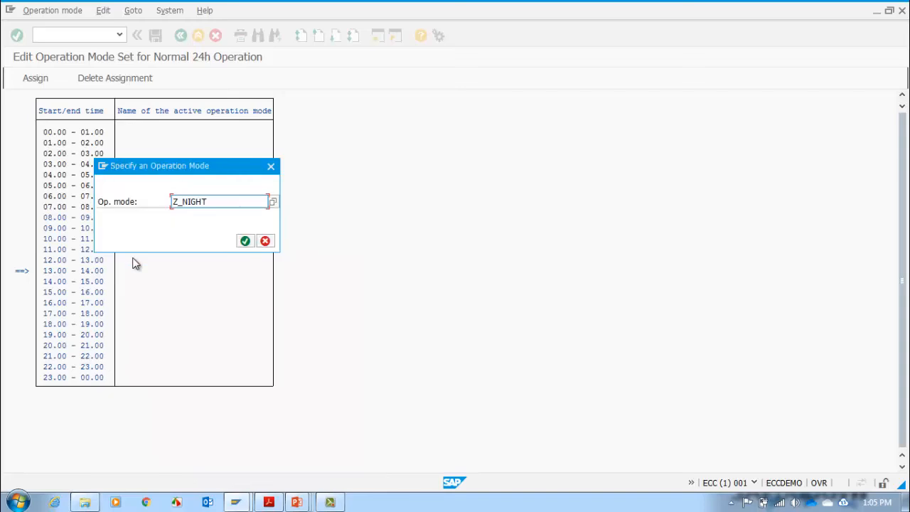
{"action": "left_click", "coordinate": [244, 241]}
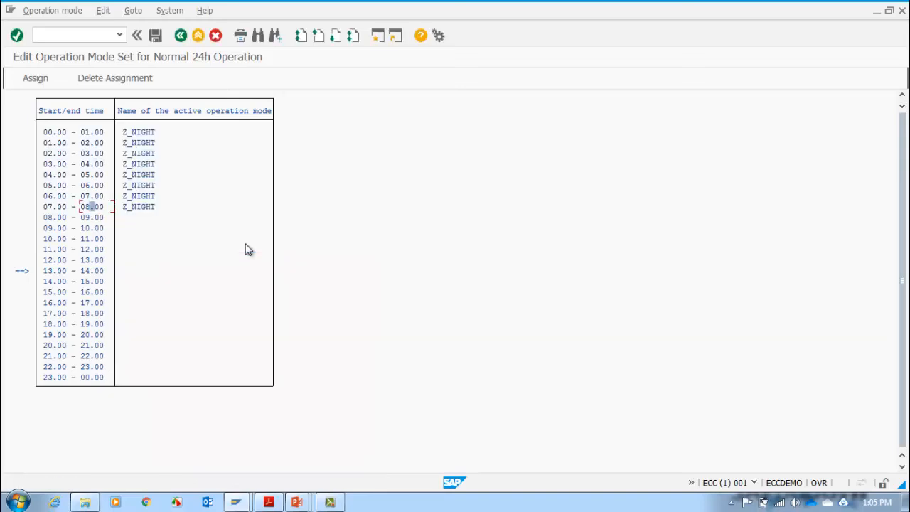
Assign the Z_DAY operation mode to the hourly slots from 08.00 to 18.00
{"action": "left_click", "coordinate": [96, 218]}
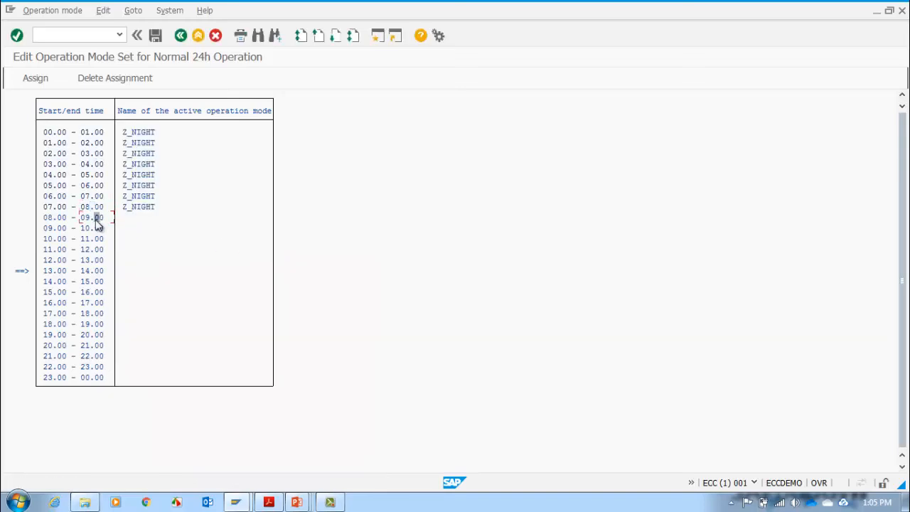
{"action": "left_click", "coordinate": [94, 313]}
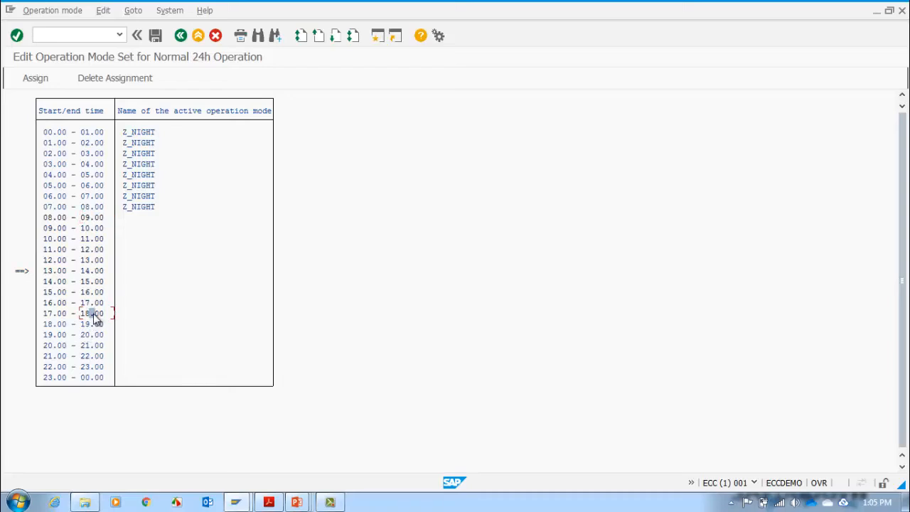
{"action": "left_click", "coordinate": [45, 84]}
{"action": "type", "text": "Z_DAY"}
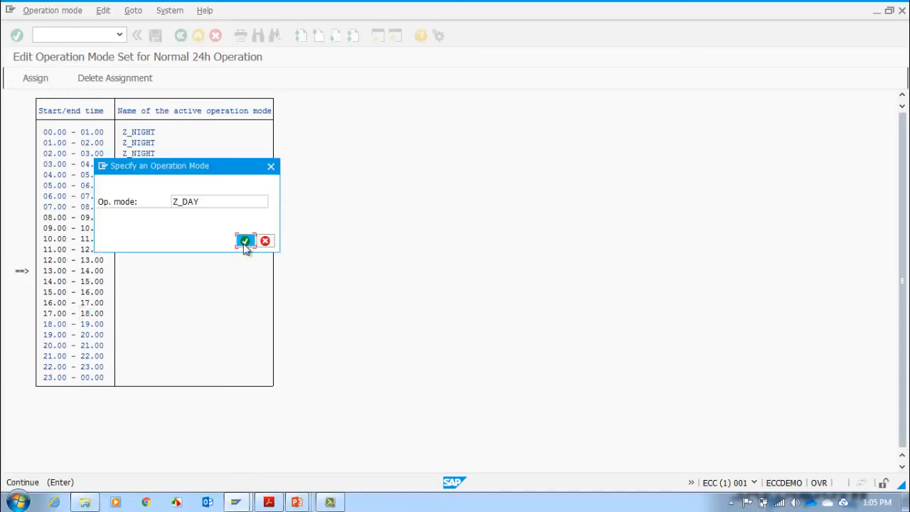
{"action": "left_click", "coordinate": [245, 242]}
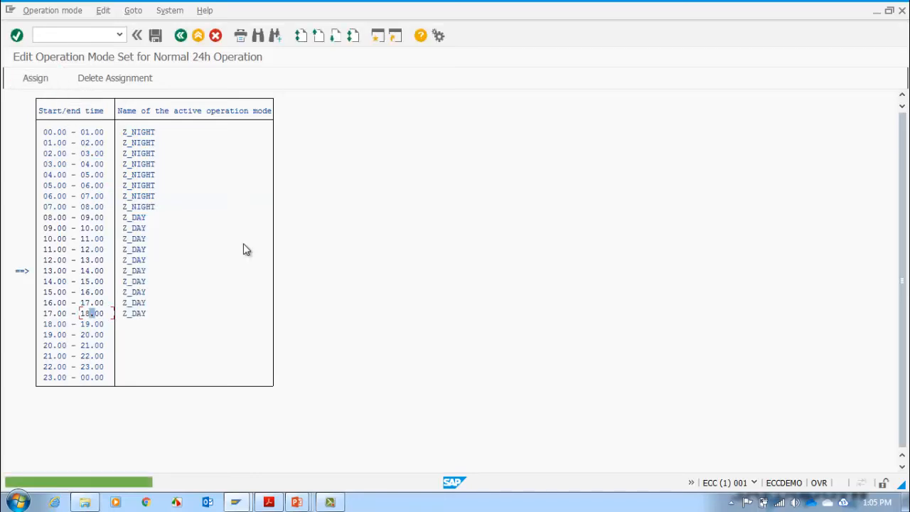
Assign Z_NIGHT to the slots from 18.00 to 00.00, save the operation mode set, and return to SAP Easy Access
{"action": "left_click", "coordinate": [54, 324]}
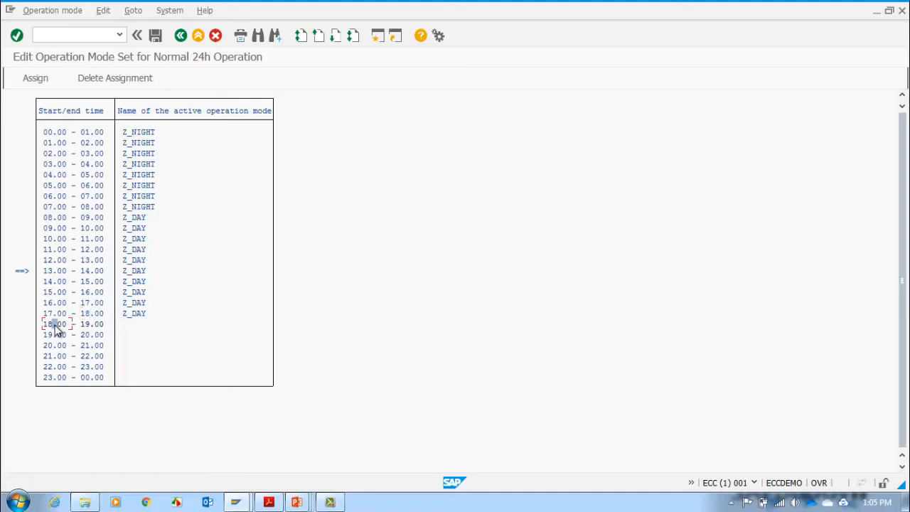
{"action": "left_click", "coordinate": [89, 378]}
{"action": "left_click", "coordinate": [36, 79]}
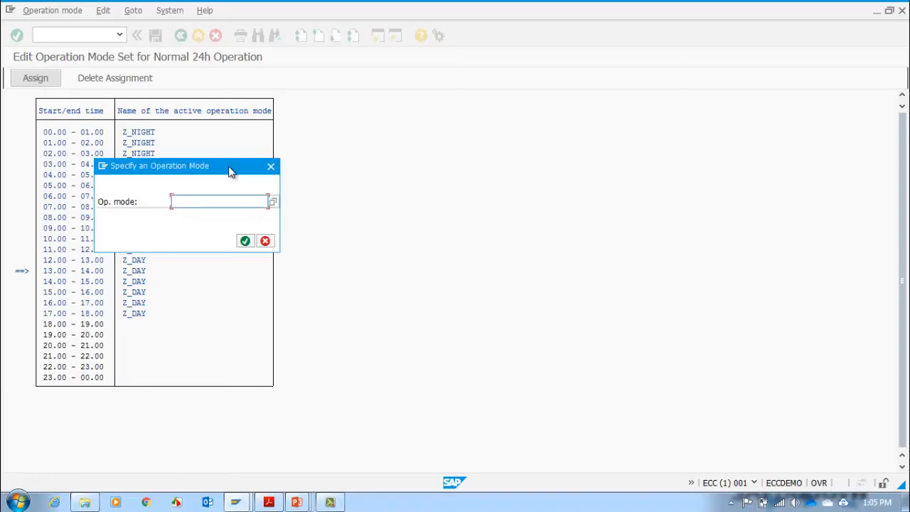
{"action": "left_click", "coordinate": [273, 202]}
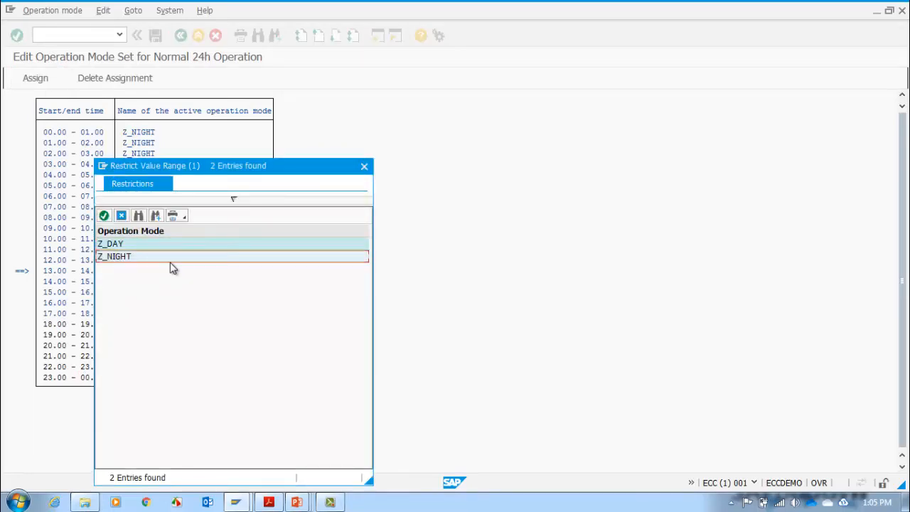
{"action": "double_click", "coordinate": [171, 259]}
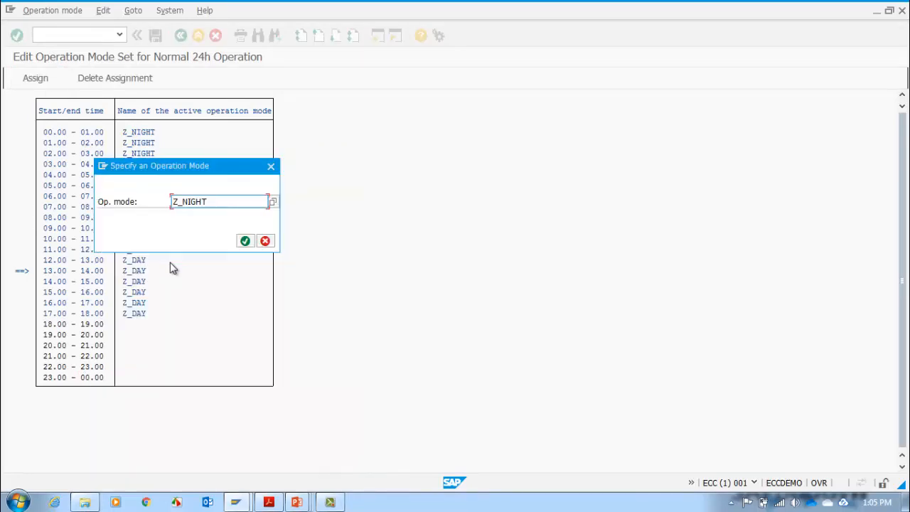
{"action": "left_click", "coordinate": [244, 242]}
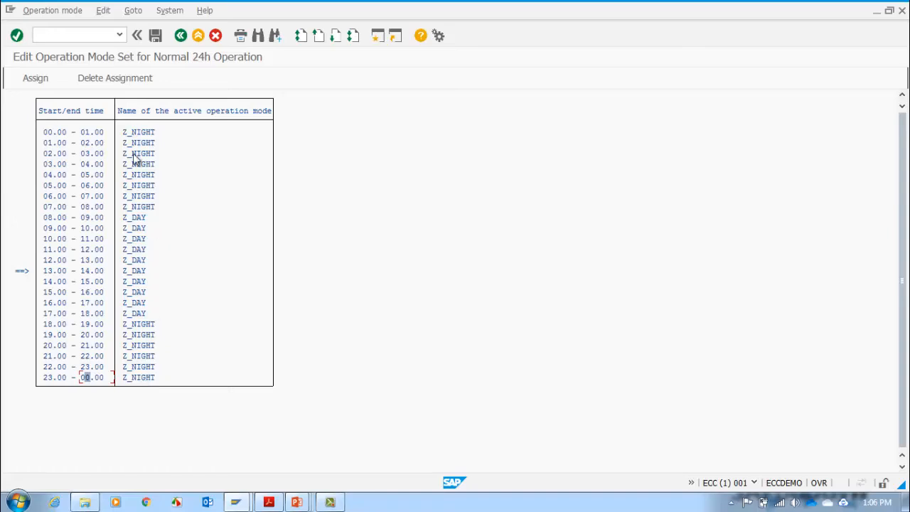
{"action": "left_click", "coordinate": [155, 41]}
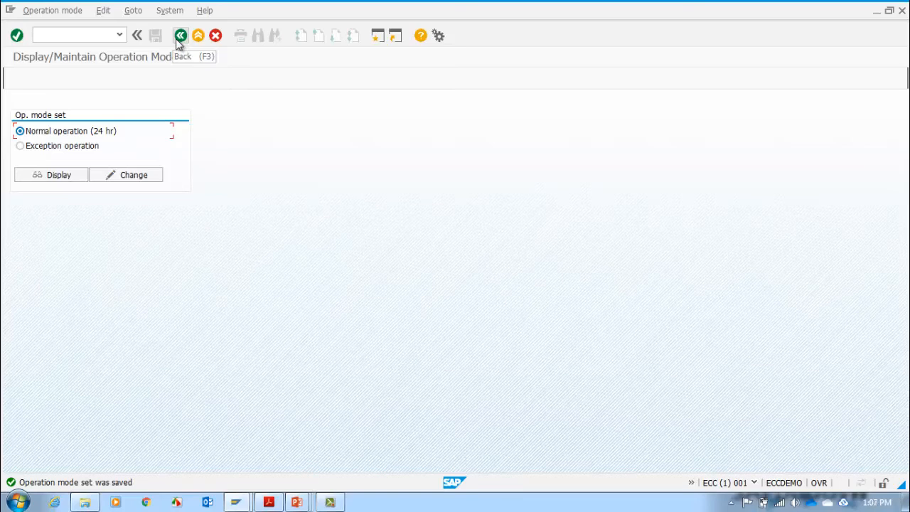
{"action": "left_click", "coordinate": [180, 36]}
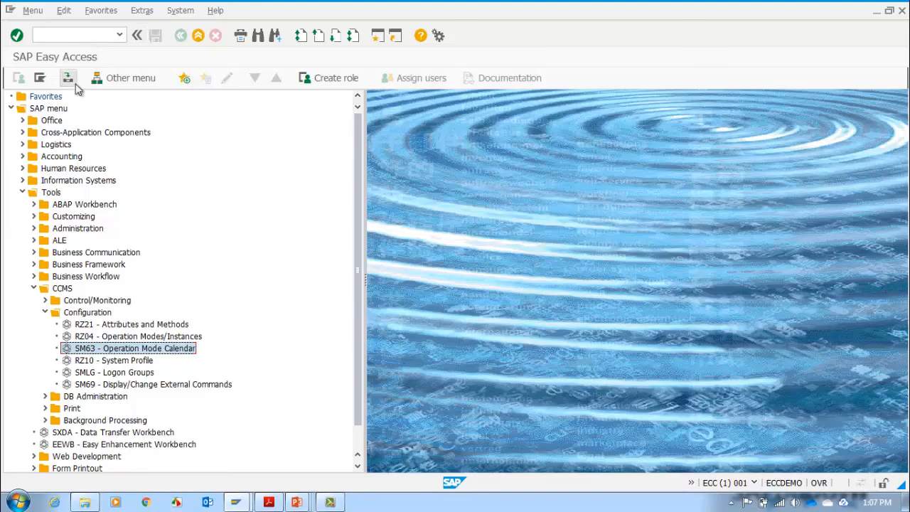
Open RZ03 - Control Panel from the CCMS Control/Monitoring folder of the SAP menu tree
{"action": "left_click", "coordinate": [45, 312]}
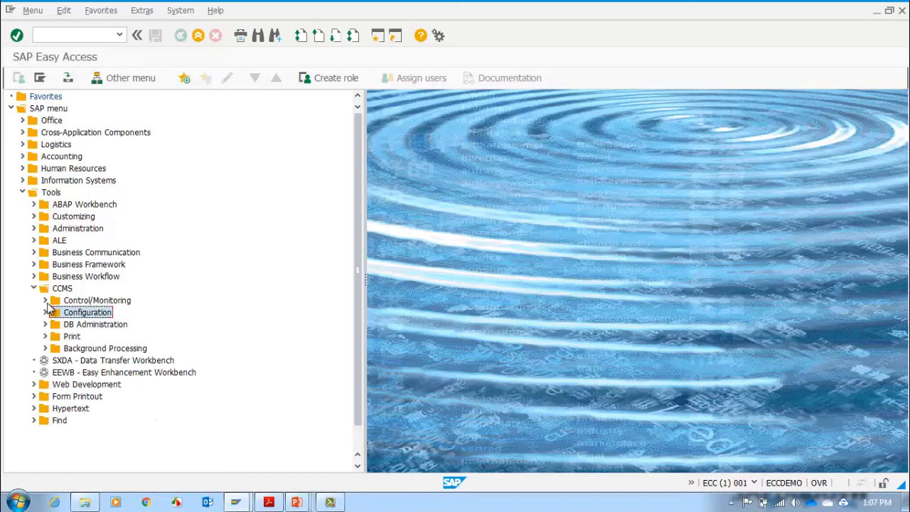
{"action": "left_click", "coordinate": [46, 301]}
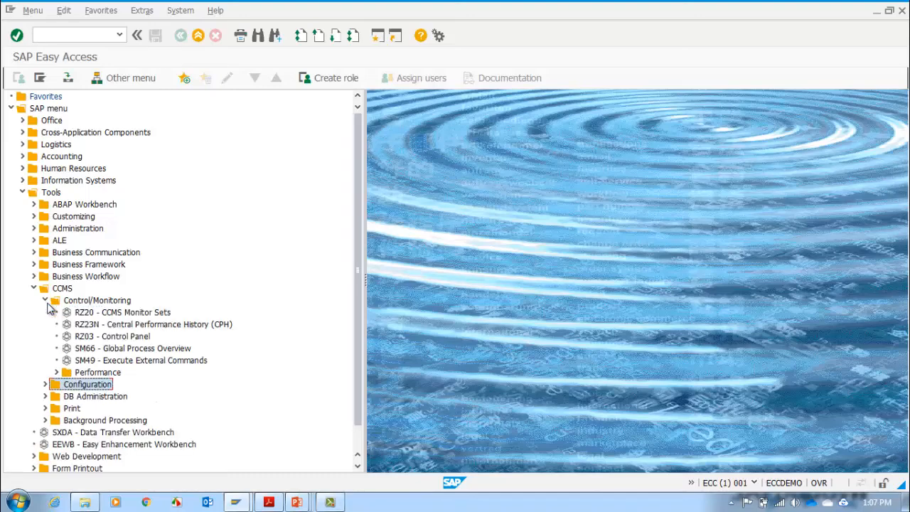
{"action": "left_click", "coordinate": [105, 339]}
{"action": "double_click", "coordinate": [104, 338]}
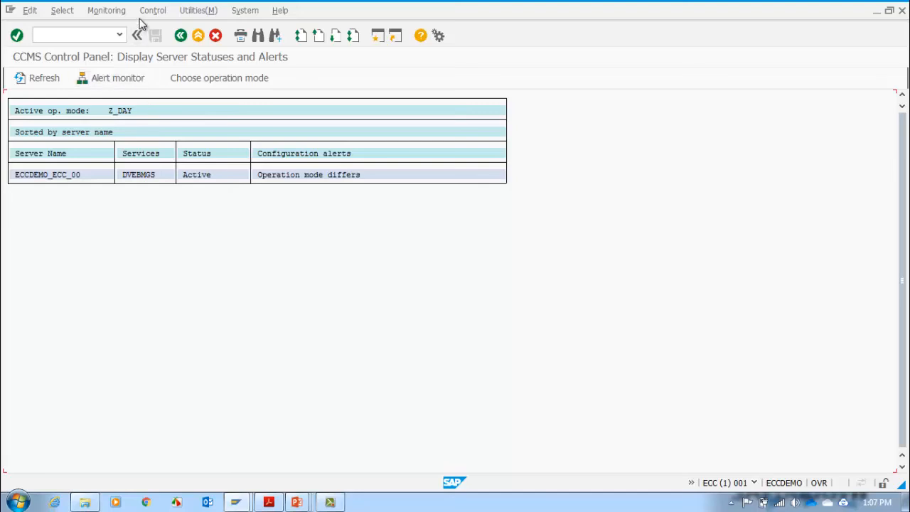
{"action": "left_click", "coordinate": [147, 10]}
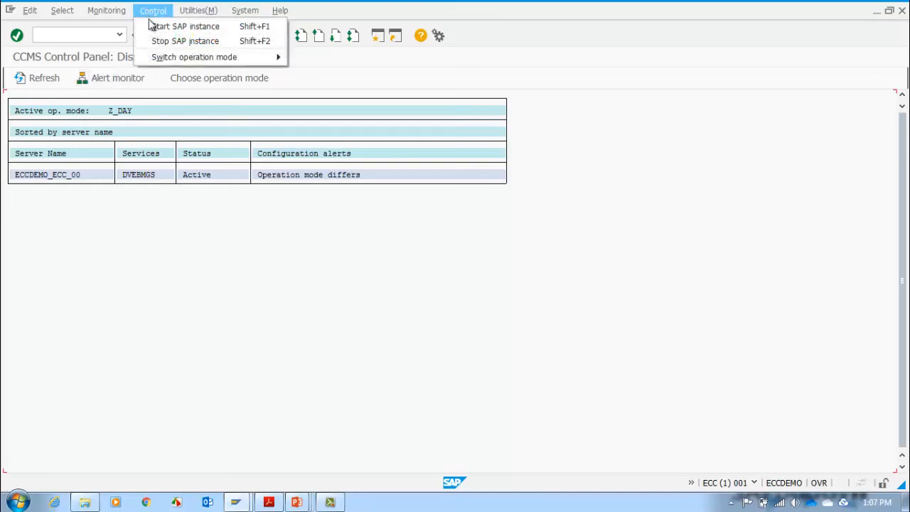
{"action": "mouse_move", "coordinate": [170, 59]}
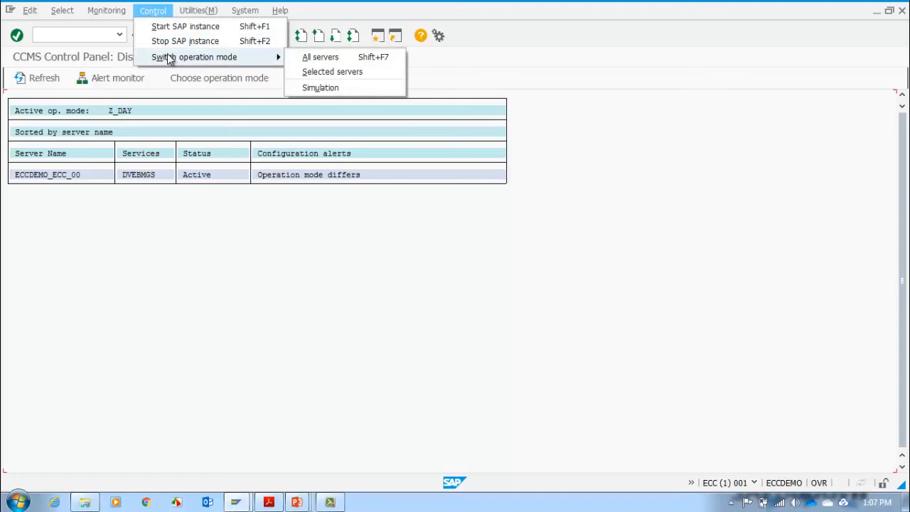
{"action": "left_click", "coordinate": [318, 63]}
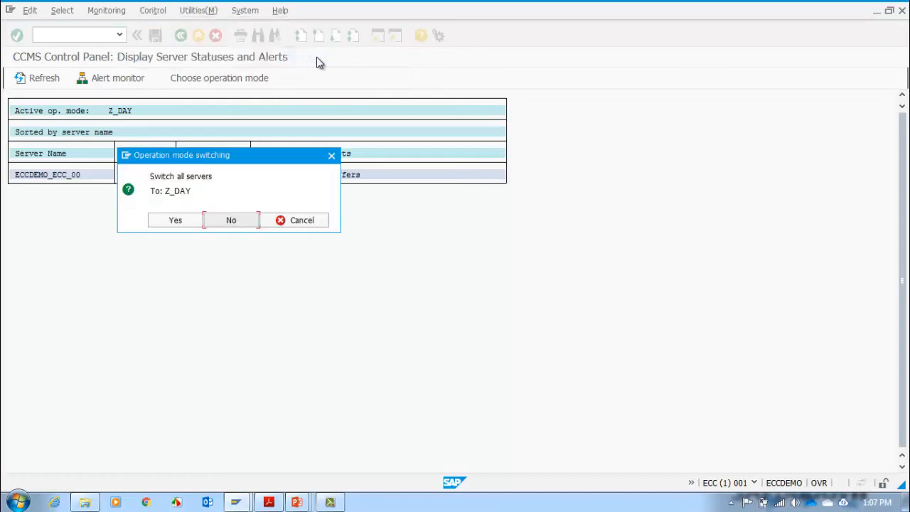
{"action": "left_click", "coordinate": [331, 156]}
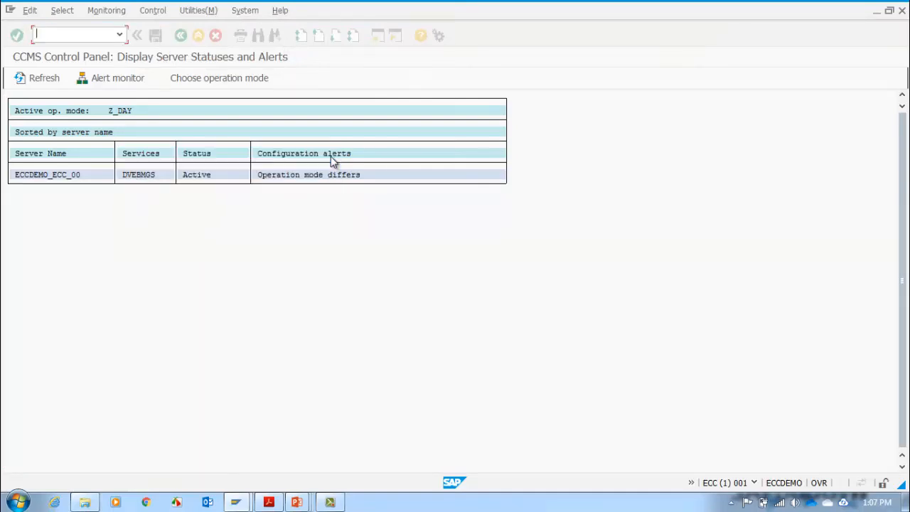
Choose Z_NIGHT as the operation mode in the CCMS Control Panel and switch all servers to it
{"action": "left_click", "coordinate": [134, 114]}
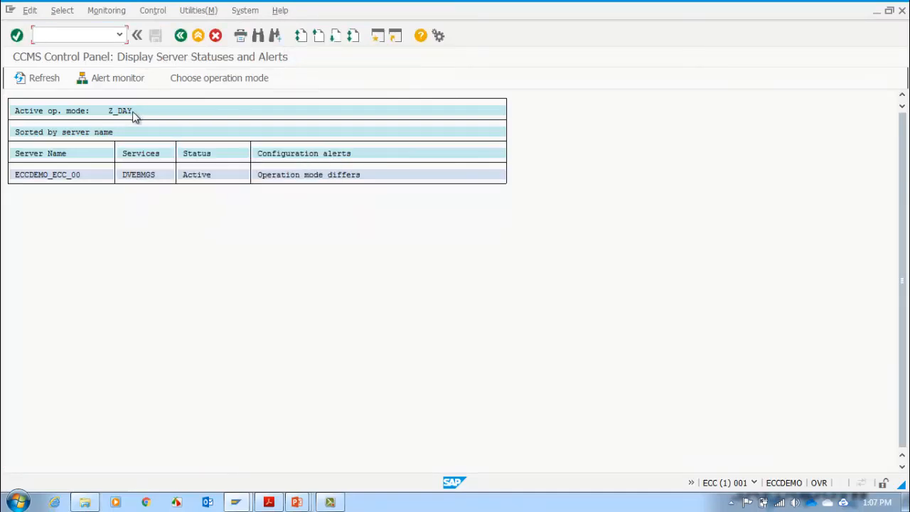
{"action": "left_click", "coordinate": [226, 83]}
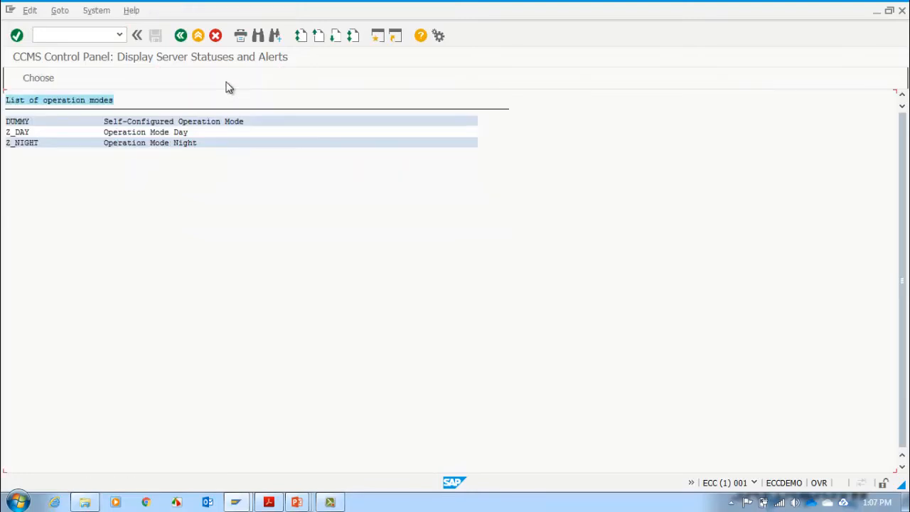
{"action": "left_click", "coordinate": [21, 143]}
{"action": "double_click", "coordinate": [21, 143]}
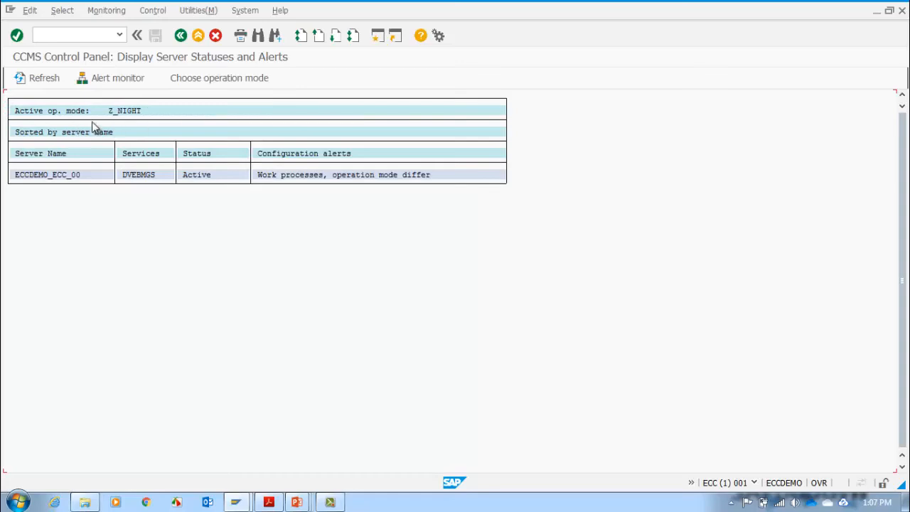
{"action": "left_click", "coordinate": [153, 16]}
{"action": "mouse_move", "coordinate": [170, 59]}
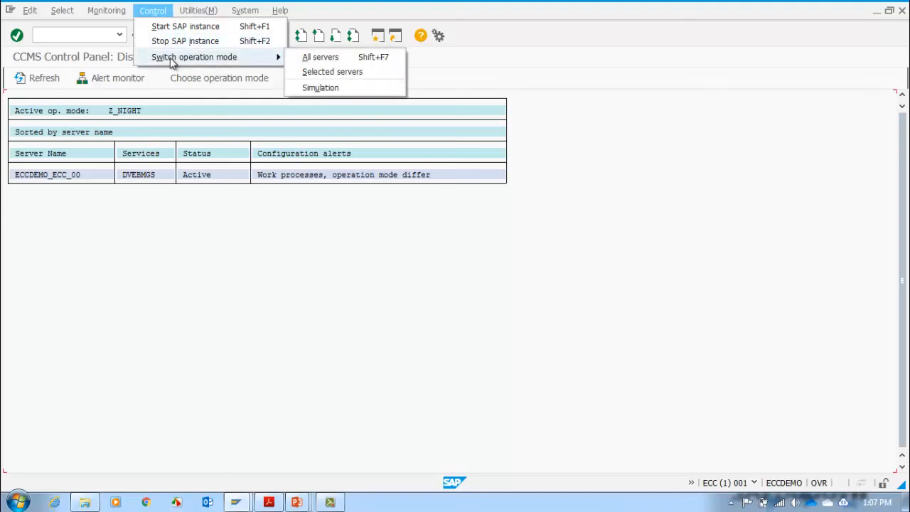
{"action": "left_click", "coordinate": [364, 63]}
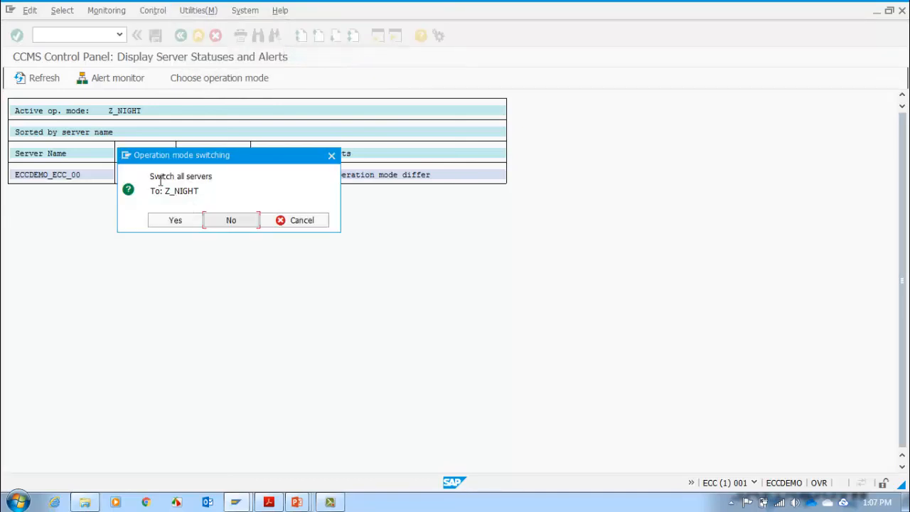
{"action": "left_click", "coordinate": [175, 221]}
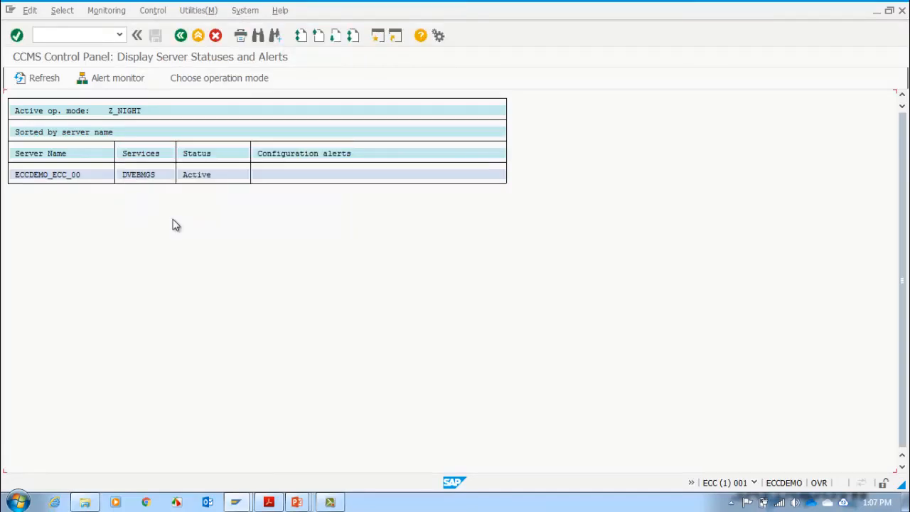
Go from the Control Panel to the Process Overview to view the server's work processes
{"action": "left_click", "coordinate": [84, 36]}
{"action": "type", "text": "/n"}
{"action": "type", "text": "rz04"}
{"action": "key", "text": "Return"}
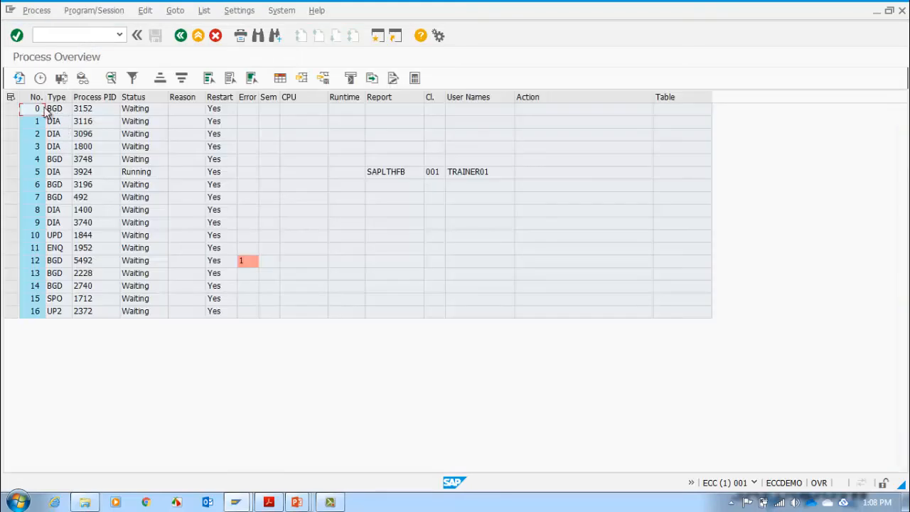
Examine the background and dialog types of the listed work processes, and return to SAP Easy Access
{"action": "left_click", "coordinate": [65, 112]}
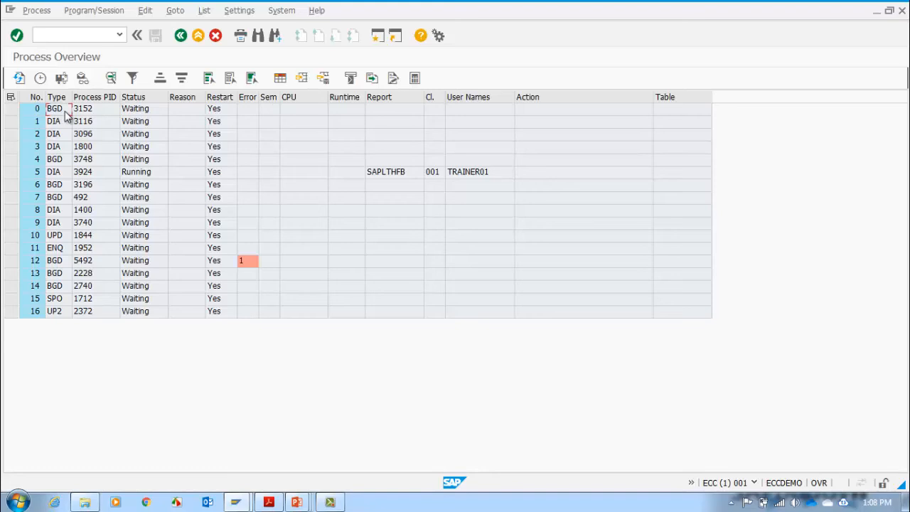
{"action": "left_click", "coordinate": [62, 122]}
{"action": "left_click", "coordinate": [62, 146]}
{"action": "left_click", "coordinate": [61, 172]}
{"action": "left_click", "coordinate": [62, 187]}
{"action": "left_click", "coordinate": [62, 199]}
{"action": "left_click", "coordinate": [63, 211]}
{"action": "left_click", "coordinate": [63, 223]}
{"action": "left_click", "coordinate": [181, 36]}
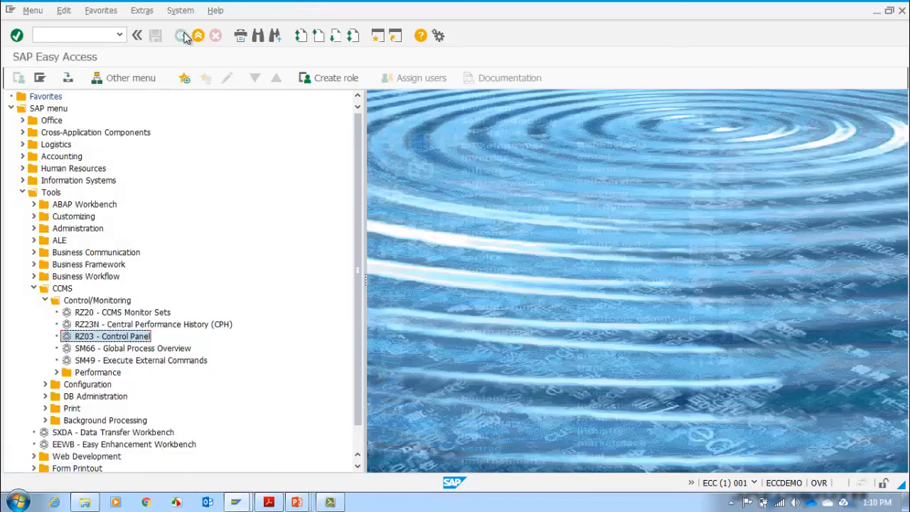
Reopen RZ03 - Control Panel and switch all servers to the Z_DAY operation mode
{"action": "double_click", "coordinate": [110, 337]}
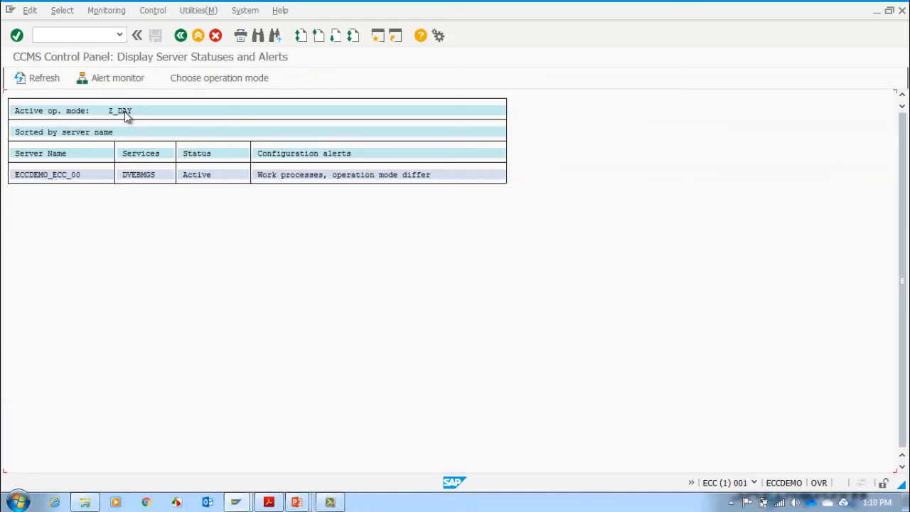
{"action": "left_click", "coordinate": [125, 112]}
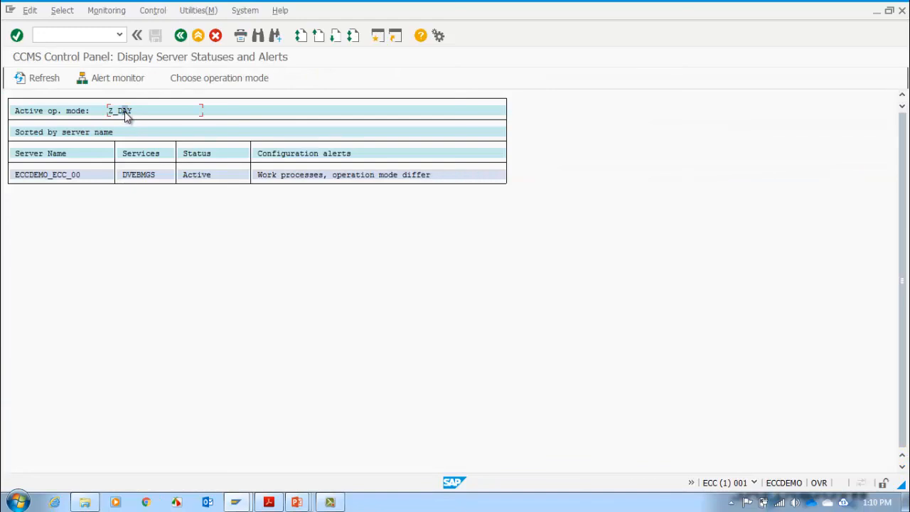
{"action": "left_click", "coordinate": [170, 15]}
{"action": "mouse_move", "coordinate": [186, 61]}
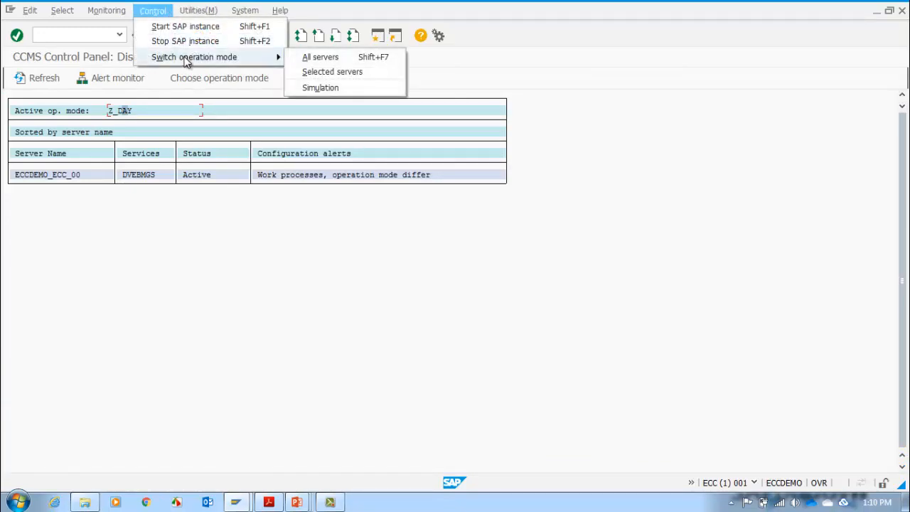
{"action": "left_click", "coordinate": [321, 58]}
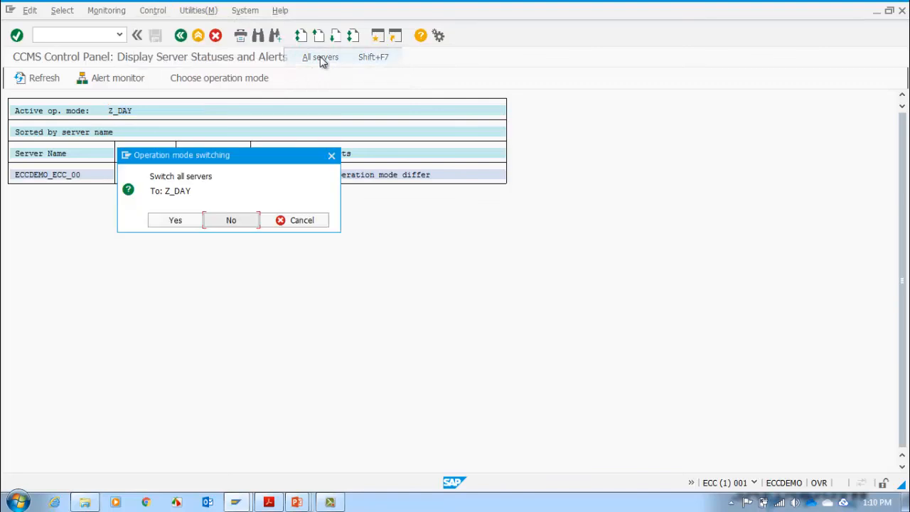
{"action": "left_click", "coordinate": [176, 220]}
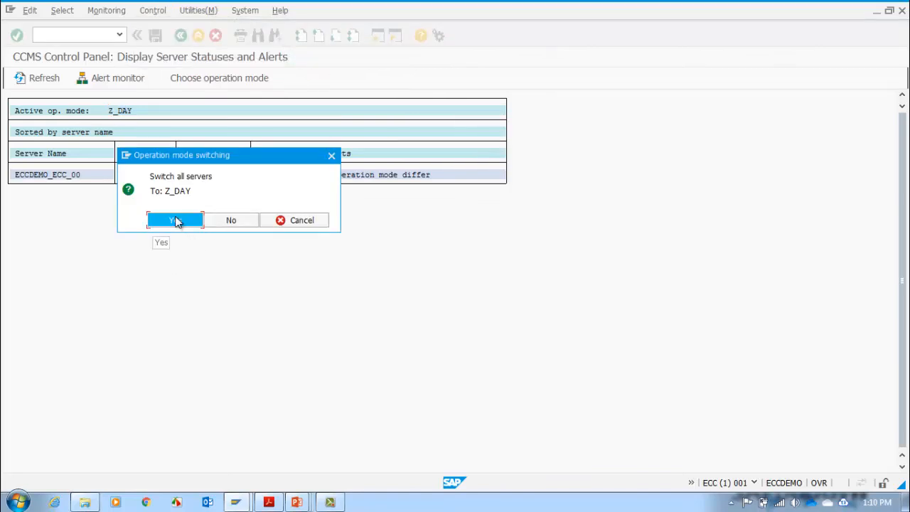
Open the Process Overview to check the work process types under the Z_DAY operation mode
{"action": "left_click", "coordinate": [82, 36]}
{"action": "type", "text": "/nrz04"}
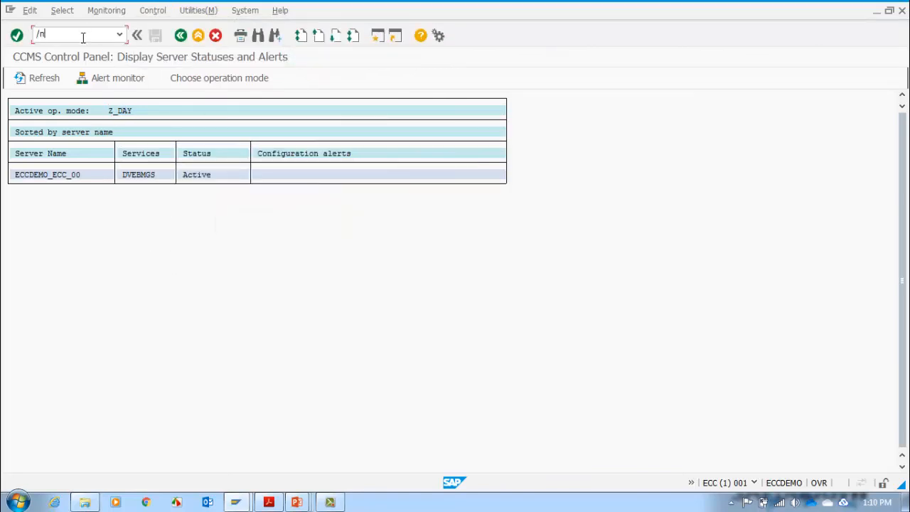
{"action": "key", "text": "Return"}
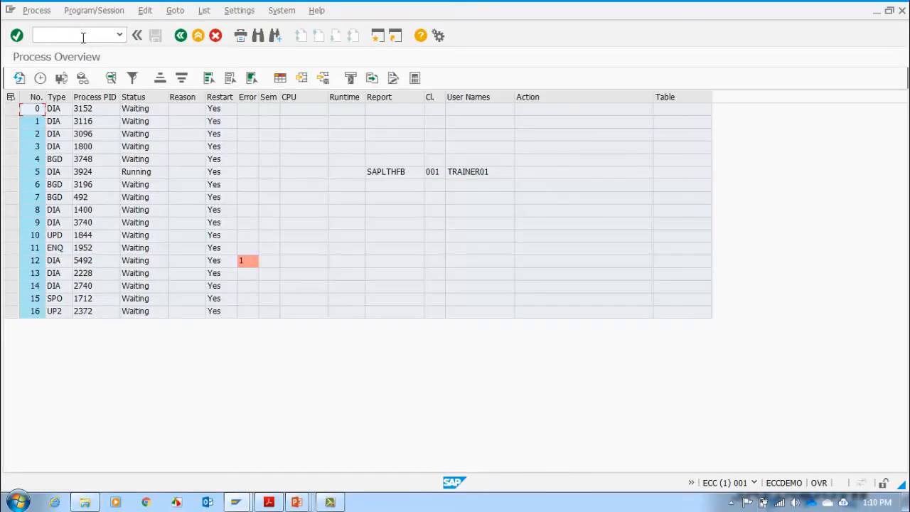